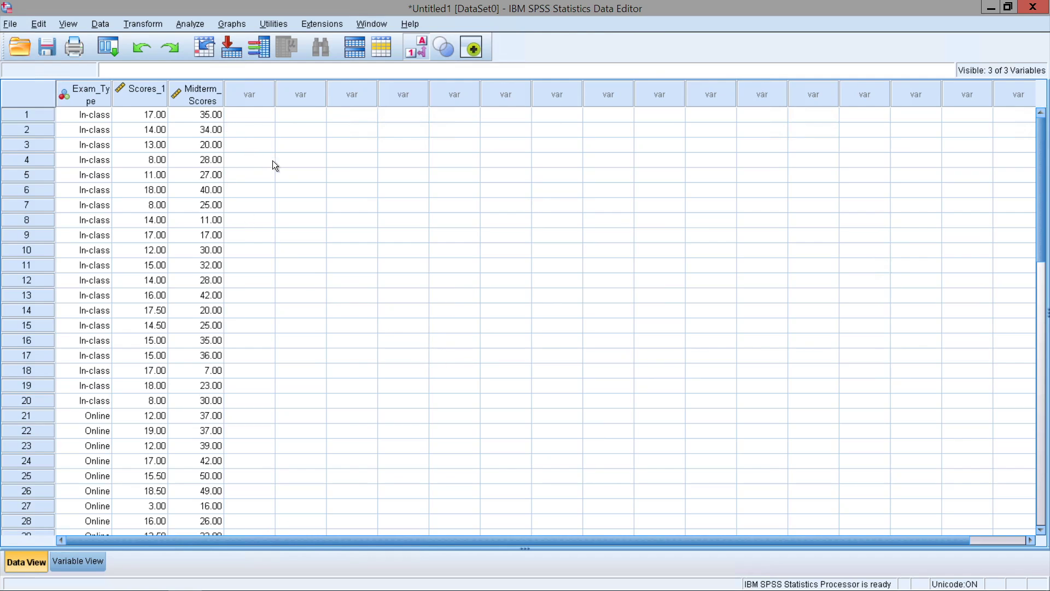
Step: Look through the in-class and online rows of exam types, Scores_1 and Midterm_Scores in the dataset
{"action": "scroll", "coordinate": [266, 238], "scroll_direction": "down", "scroll_amount": 3}
{"action": "scroll", "coordinate": [268, 242], "scroll_direction": "down", "scroll_amount": 1}
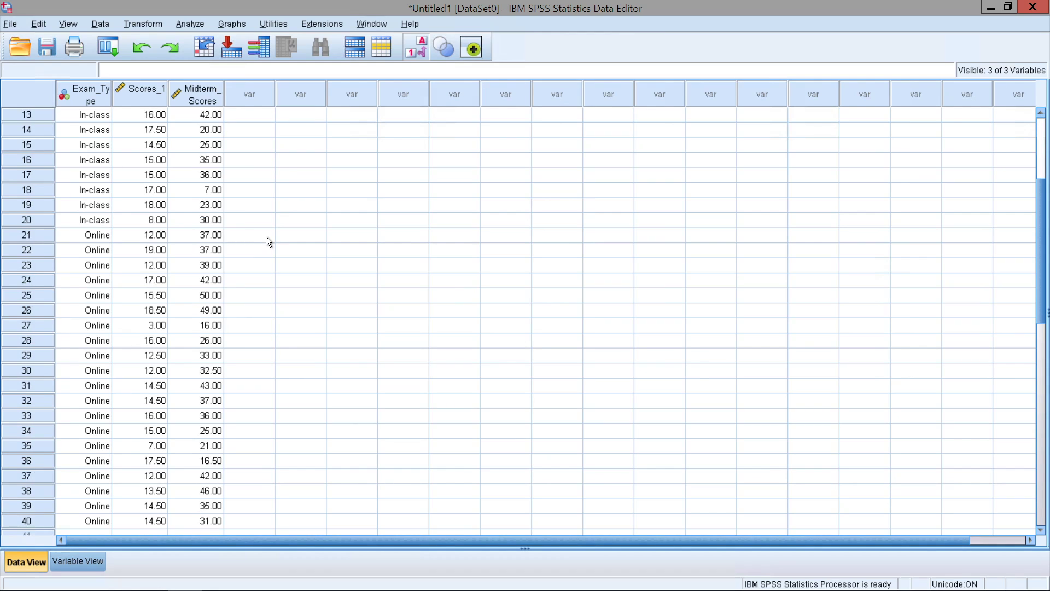
{"action": "scroll", "coordinate": [267, 238], "scroll_direction": "up", "scroll_amount": 4}
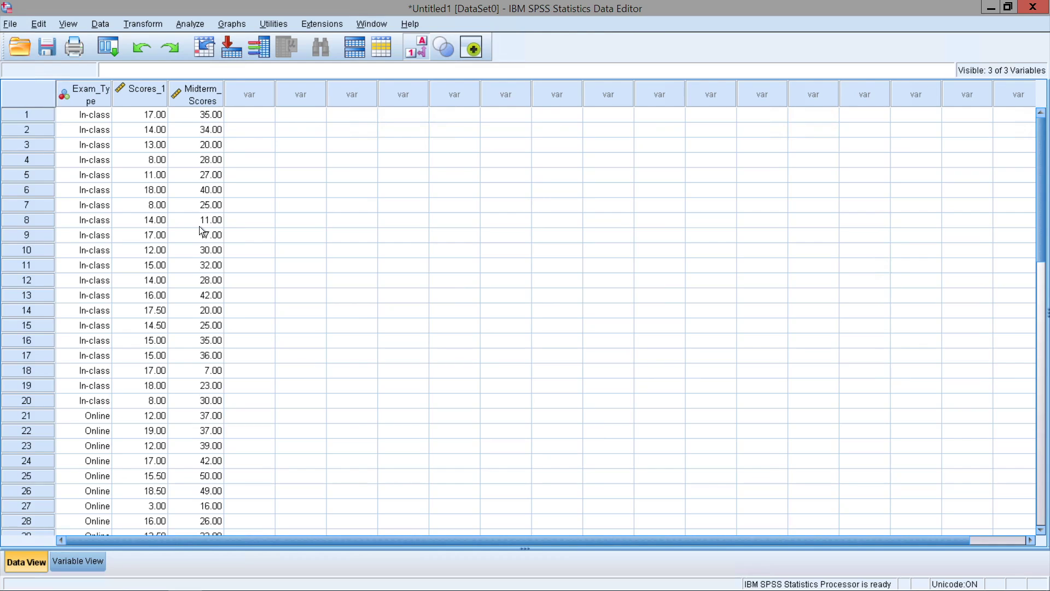
{"action": "scroll", "coordinate": [202, 315], "scroll_direction": "down", "scroll_amount": 2}
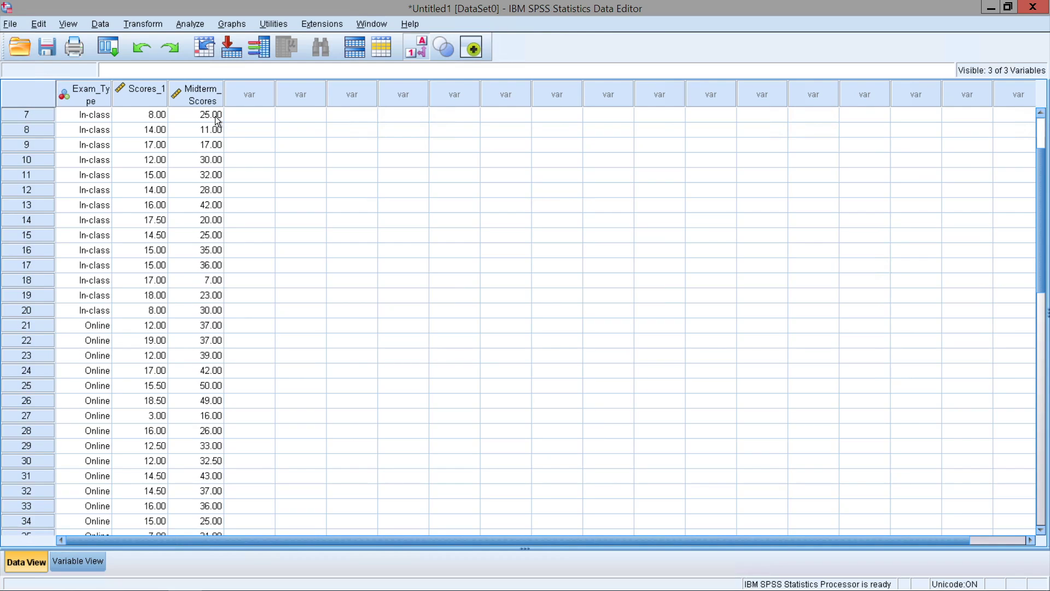
{"action": "scroll", "coordinate": [272, 264], "scroll_direction": "down", "scroll_amount": 1}
{"action": "scroll", "coordinate": [273, 265], "scroll_direction": "down", "scroll_amount": 1}
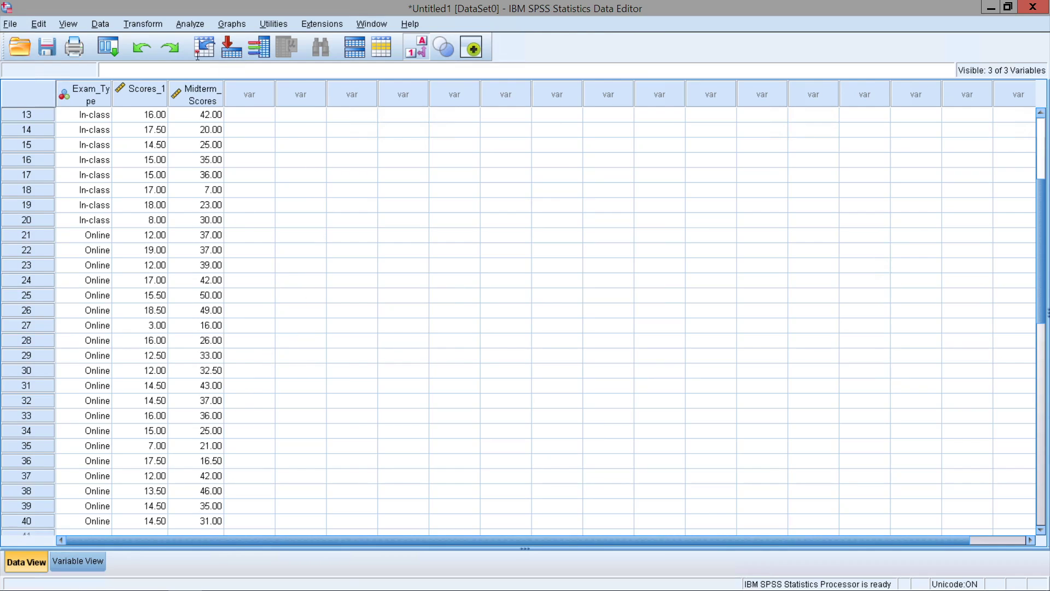
Step: Start a One-Sample T Test and assign Midterm_Scores as the test variable
{"action": "left_click", "coordinate": [195, 25]}
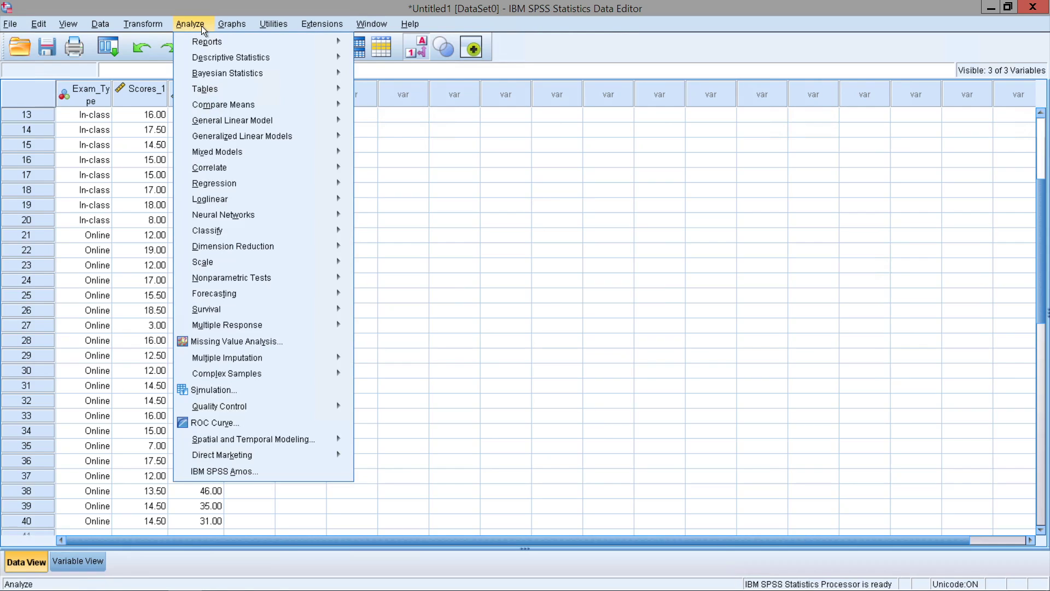
{"action": "mouse_move", "coordinate": [248, 111]}
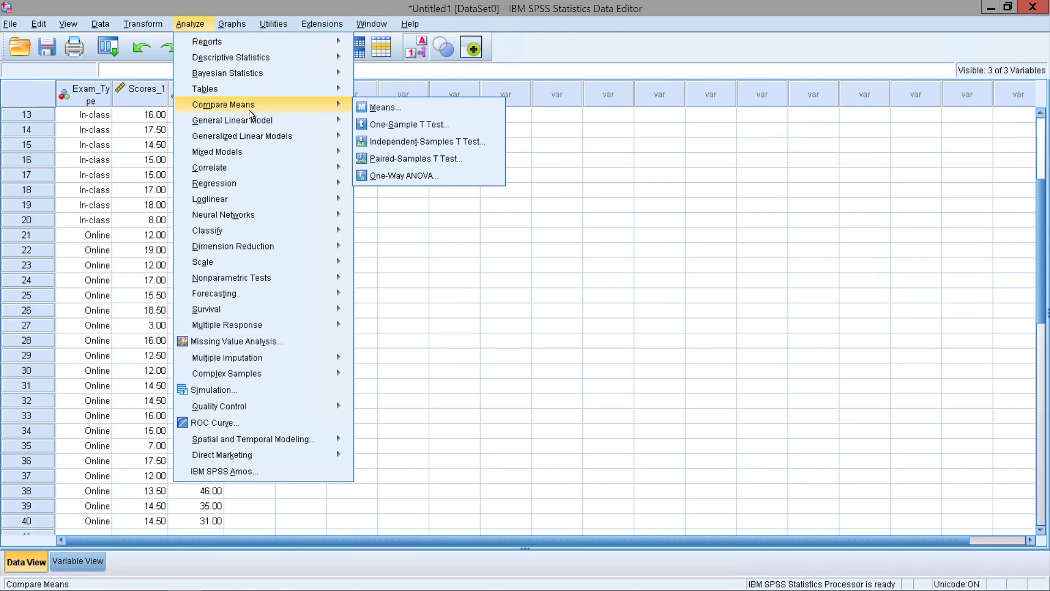
{"action": "left_click", "coordinate": [393, 125]}
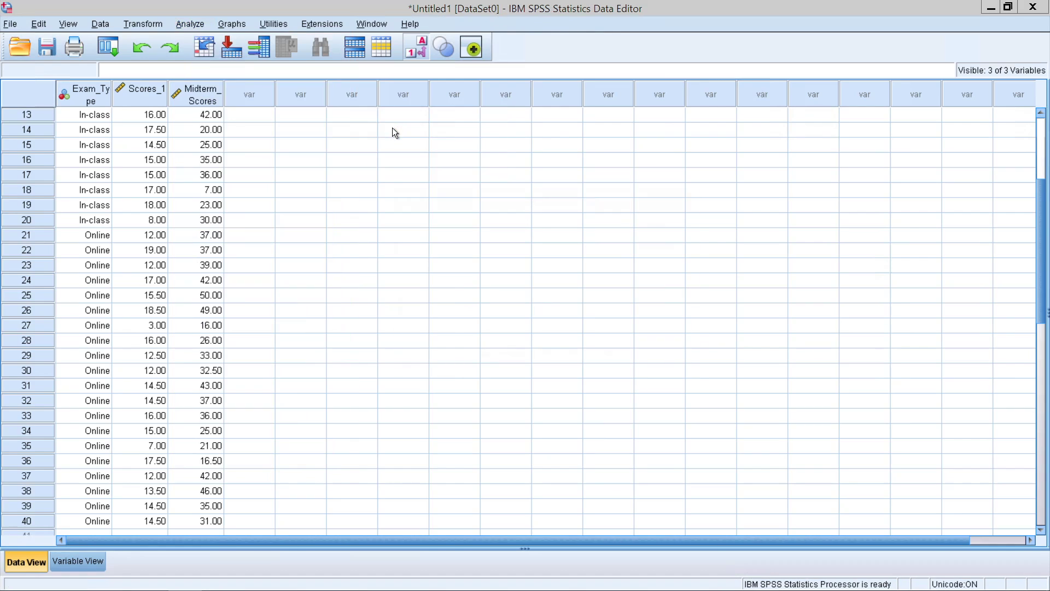
{"action": "left_click", "coordinate": [563, 232]}
{"action": "left_click", "coordinate": [515, 277]}
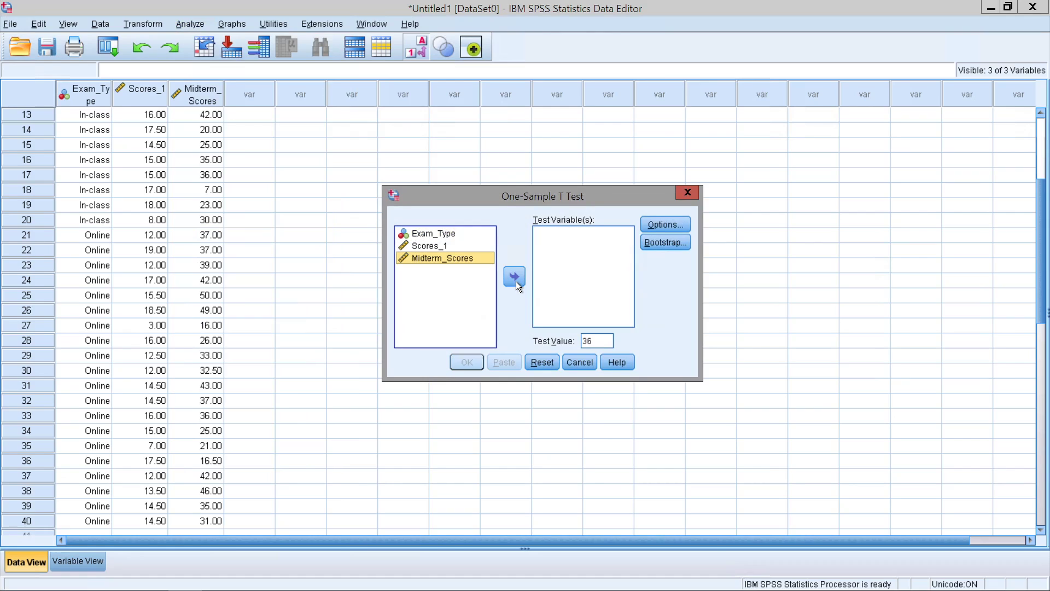
{"action": "left_click", "coordinate": [452, 248]}
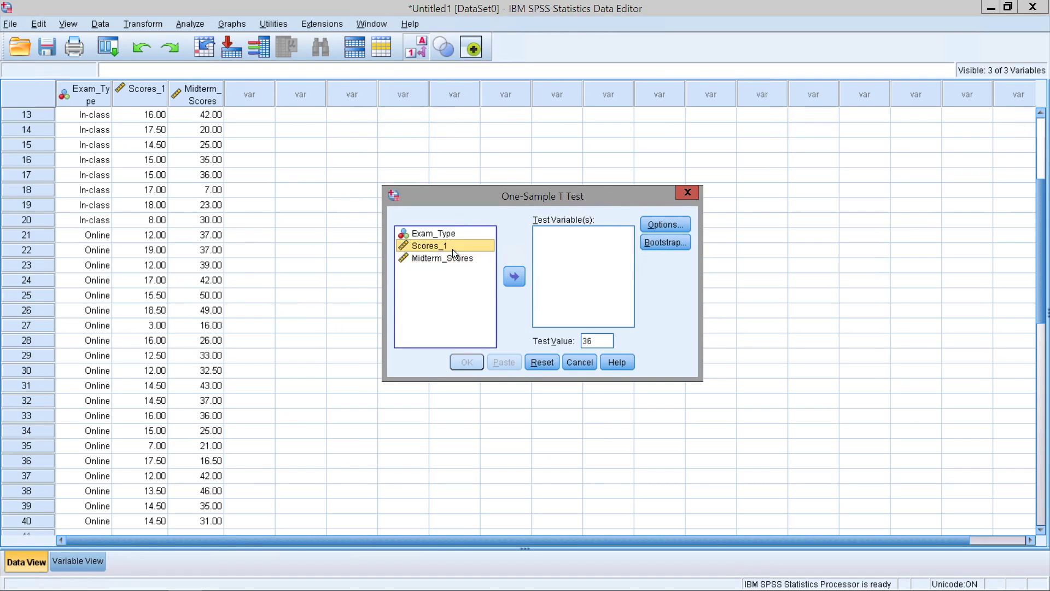
{"action": "left_click", "coordinate": [452, 257]}
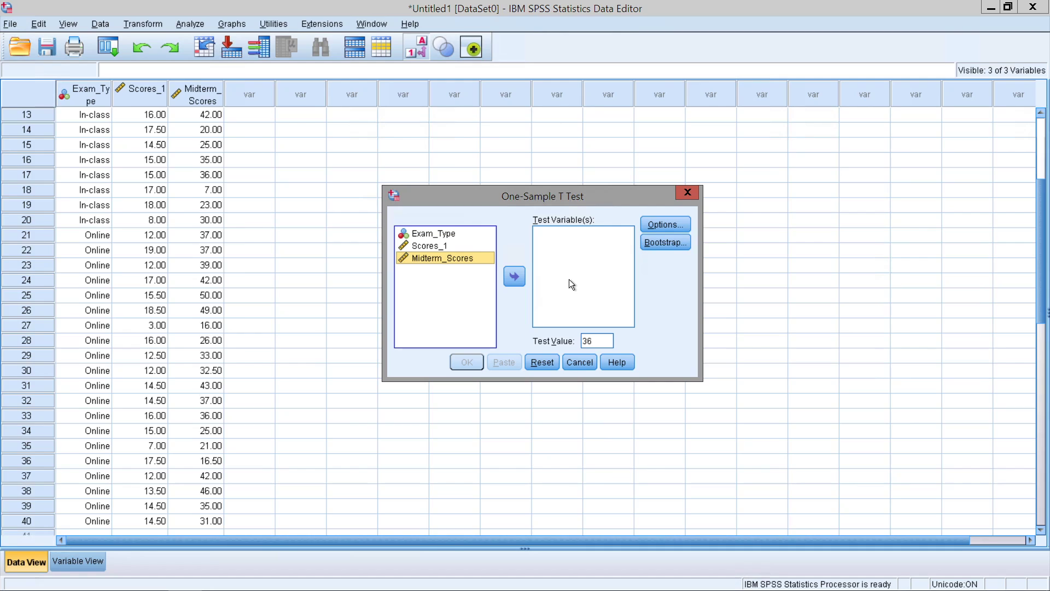
{"action": "left_click", "coordinate": [515, 277]}
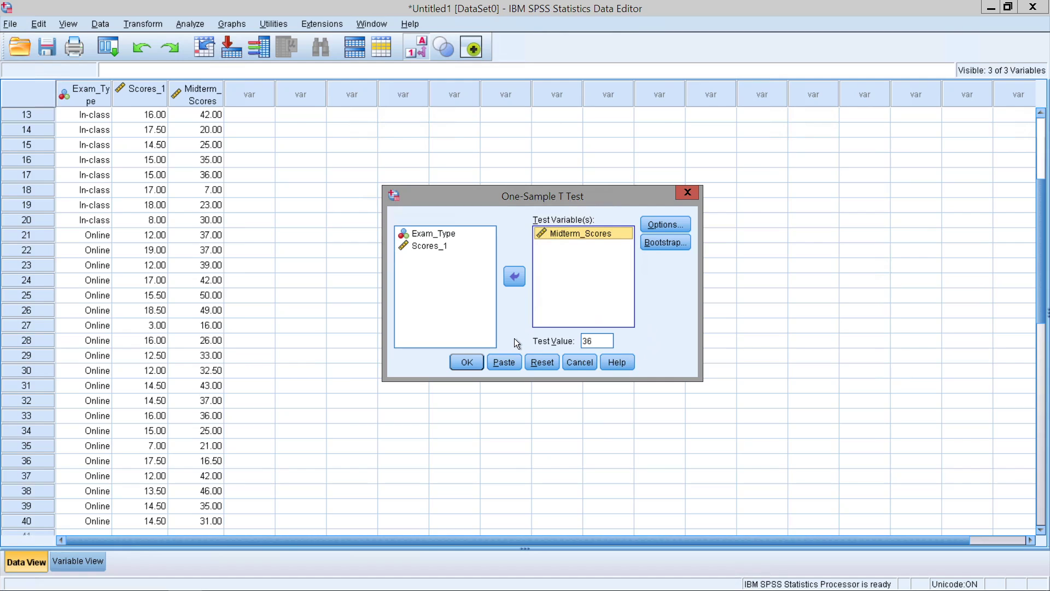
Step: Set the test value to 36 and accept the options with a 95% confidence interval and cases excluded analysis by analysis
{"action": "double_click", "coordinate": [602, 343]}
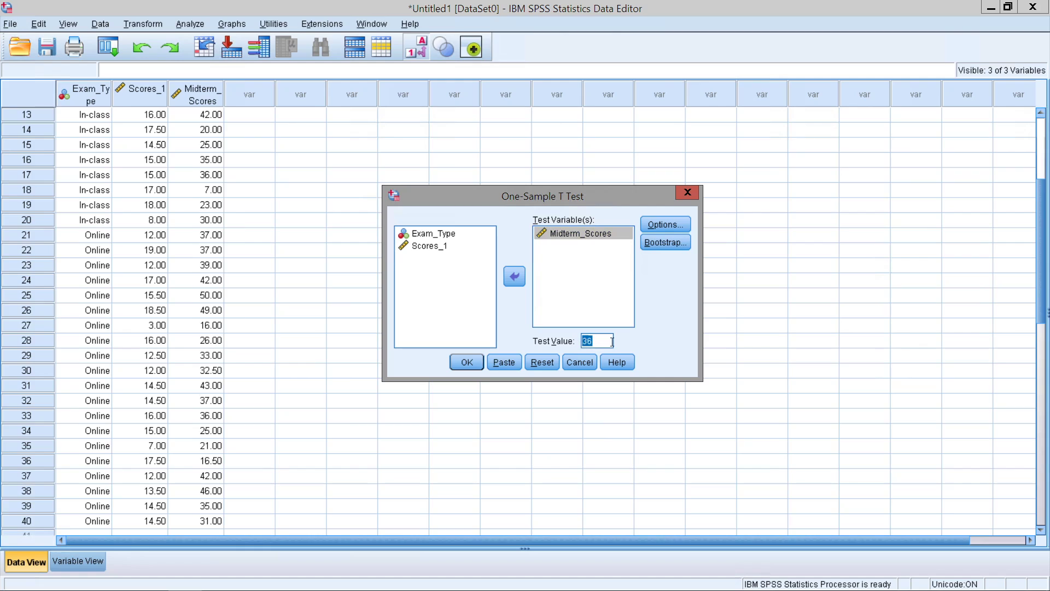
{"action": "type", "text": "36"}
{"action": "left_click", "coordinate": [651, 229]}
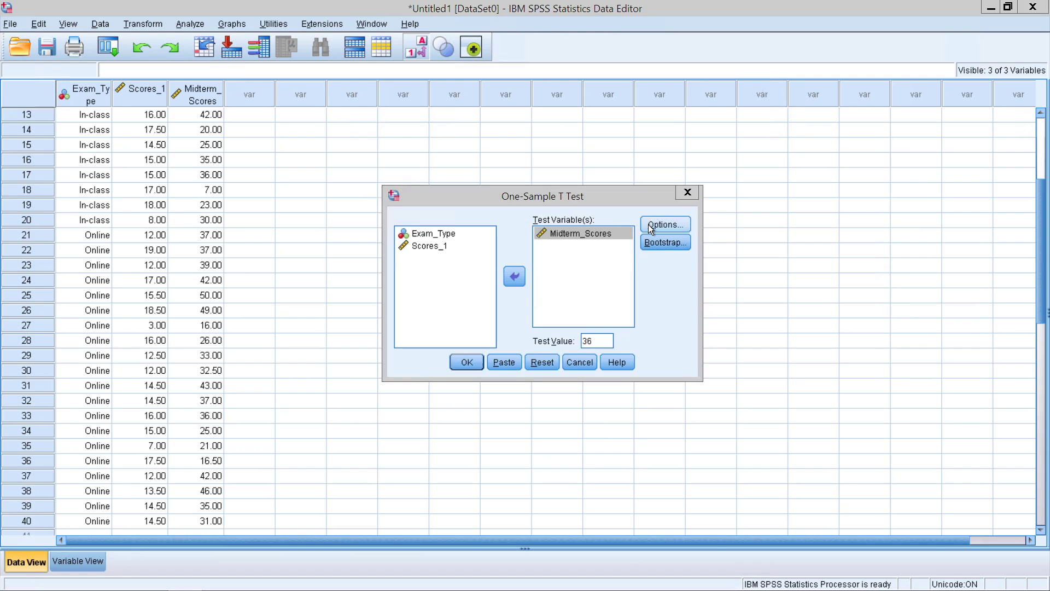
{"action": "left_click_drag", "start_coordinate": [563, 285], "coordinate": [442, 244]}
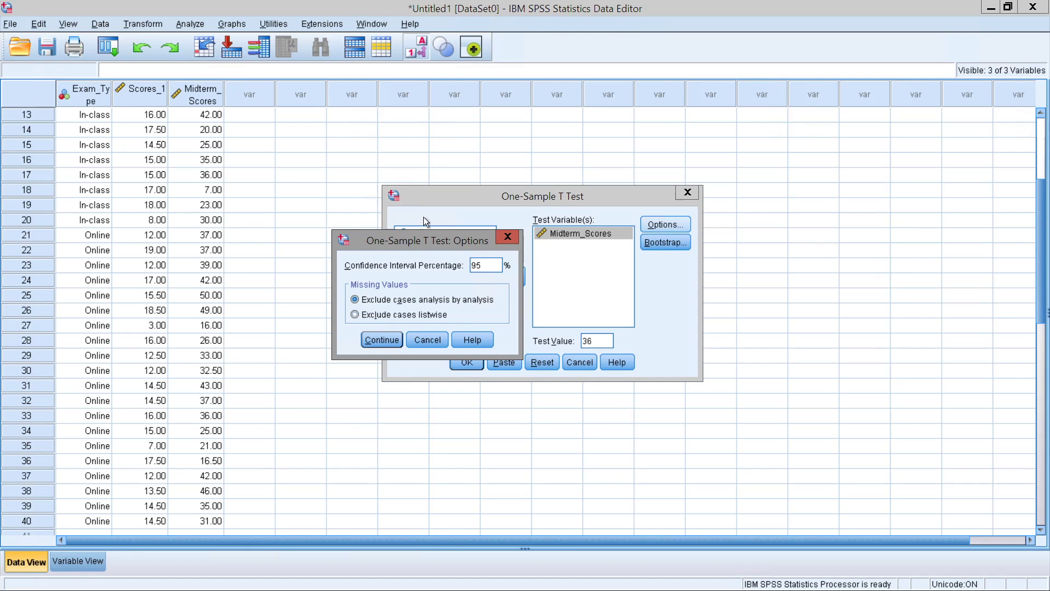
{"action": "left_click", "coordinate": [386, 339]}
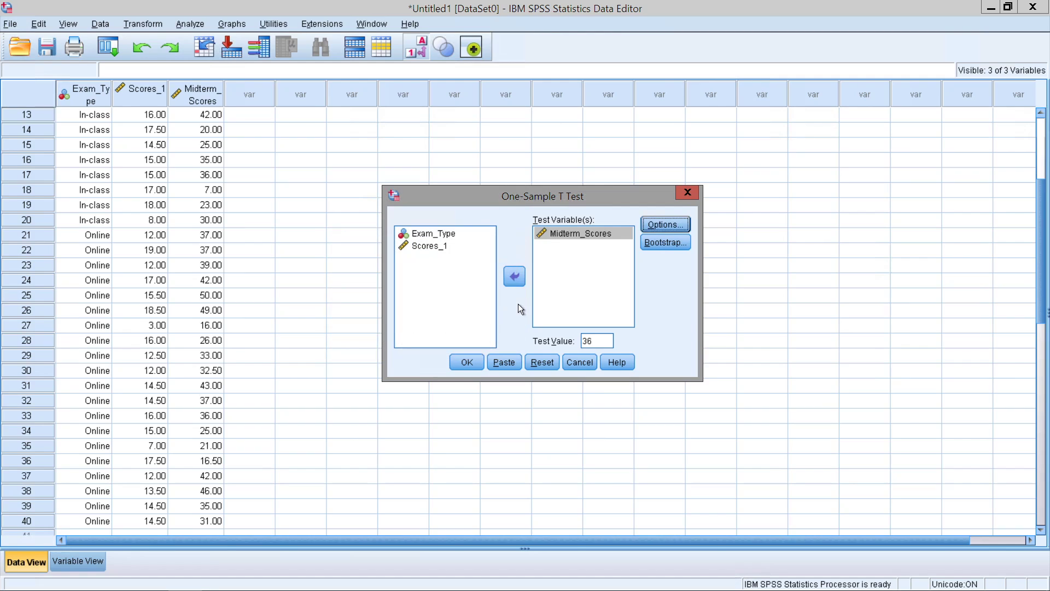
Step: Run the one-sample t test on Midterm_Scores and close its output document
{"action": "left_click", "coordinate": [466, 363]}
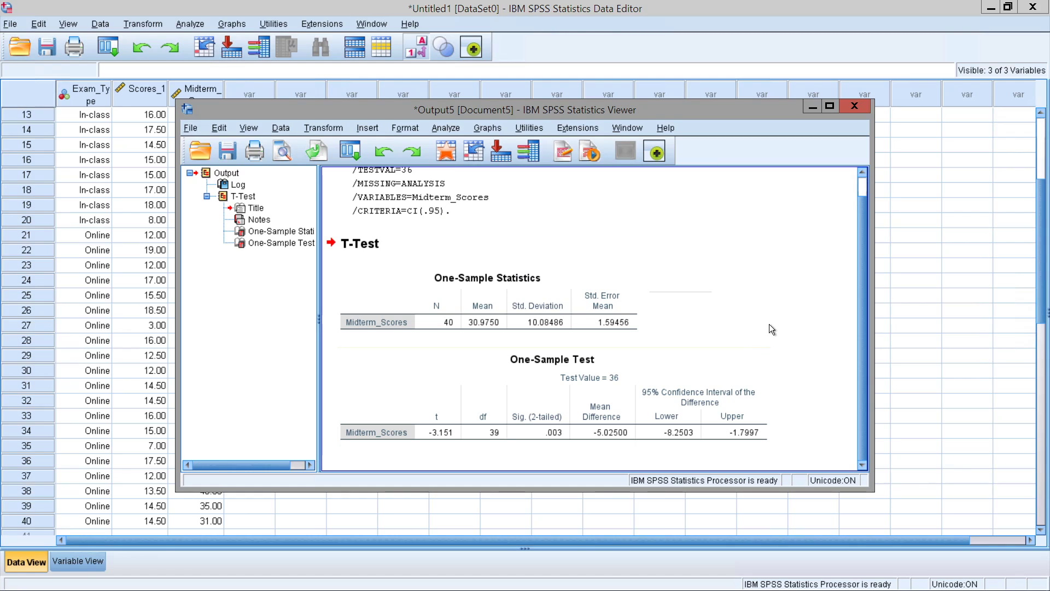
{"action": "left_click", "coordinate": [857, 104]}
{"action": "left_click", "coordinate": [524, 322]}
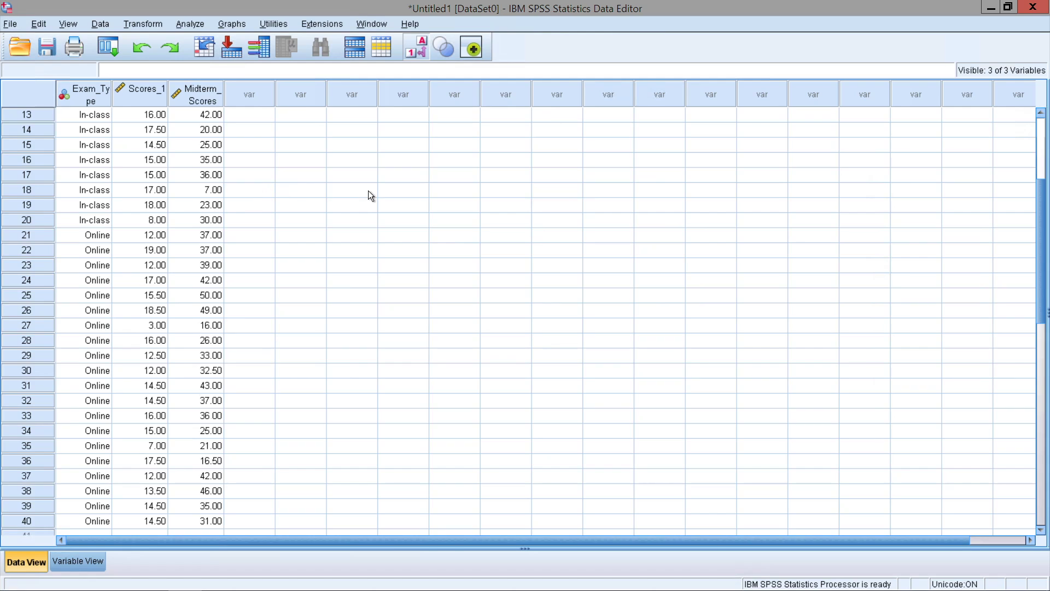
Step: Remove both existing value labels from the Exam_Type variable in its variable definition
{"action": "left_click", "coordinate": [88, 564]}
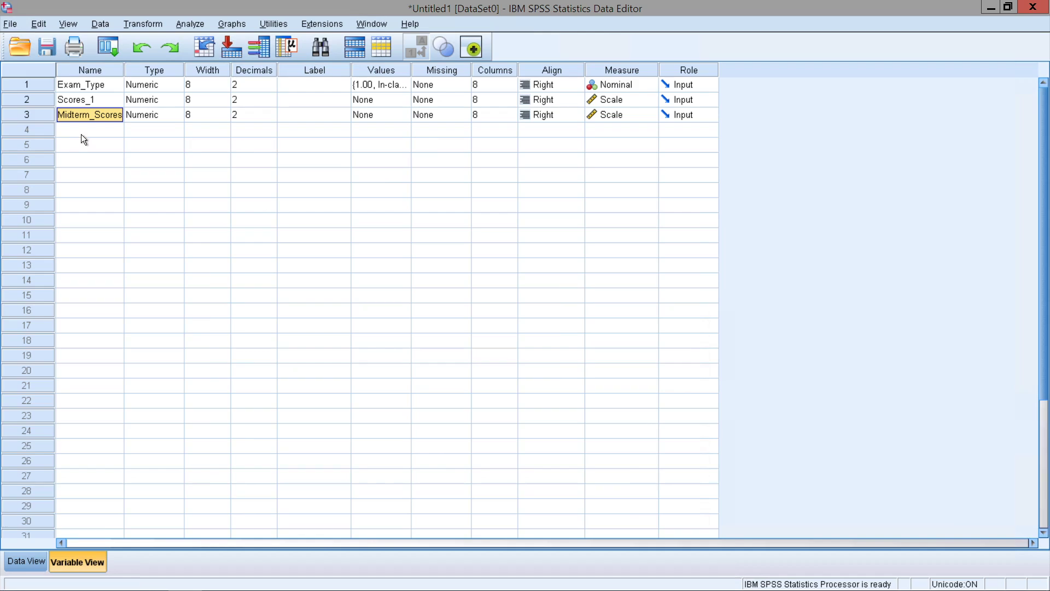
{"action": "left_click", "coordinate": [101, 88]}
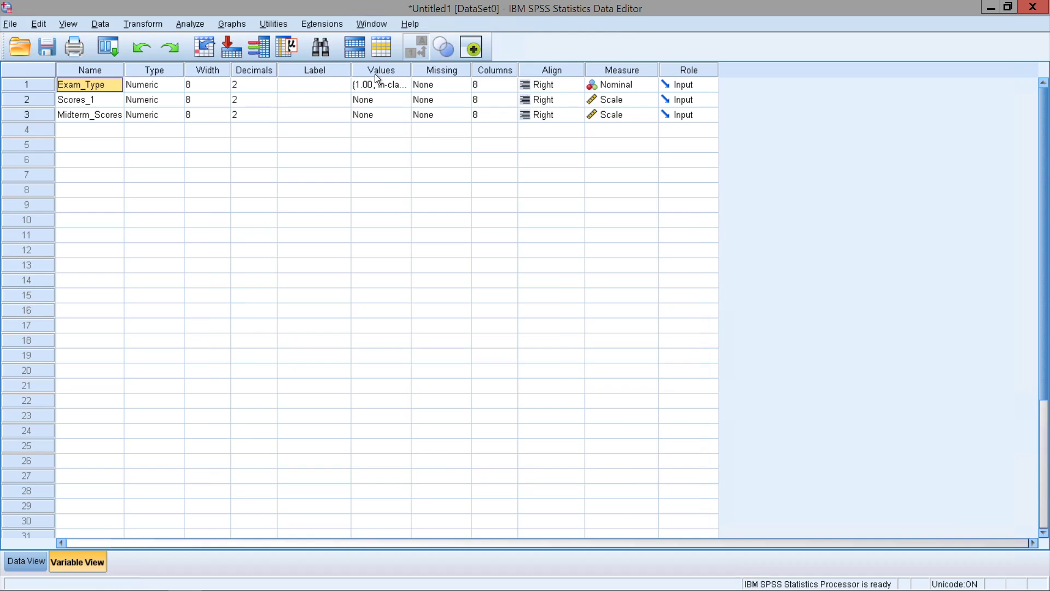
{"action": "left_click", "coordinate": [97, 102]}
{"action": "left_click", "coordinate": [92, 87]}
{"action": "left_click", "coordinate": [395, 89]}
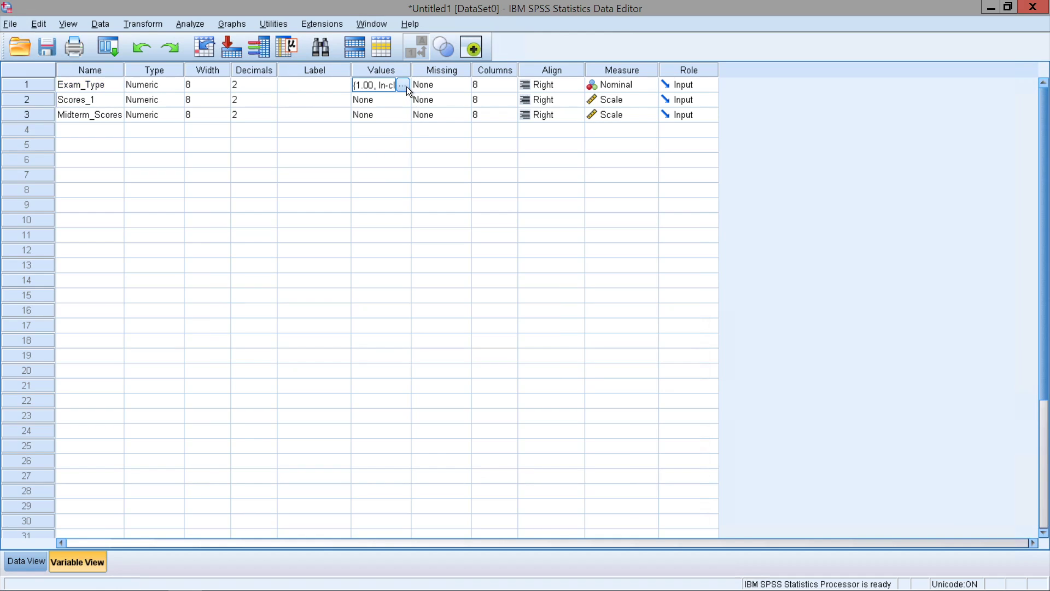
{"action": "left_click", "coordinate": [404, 87]}
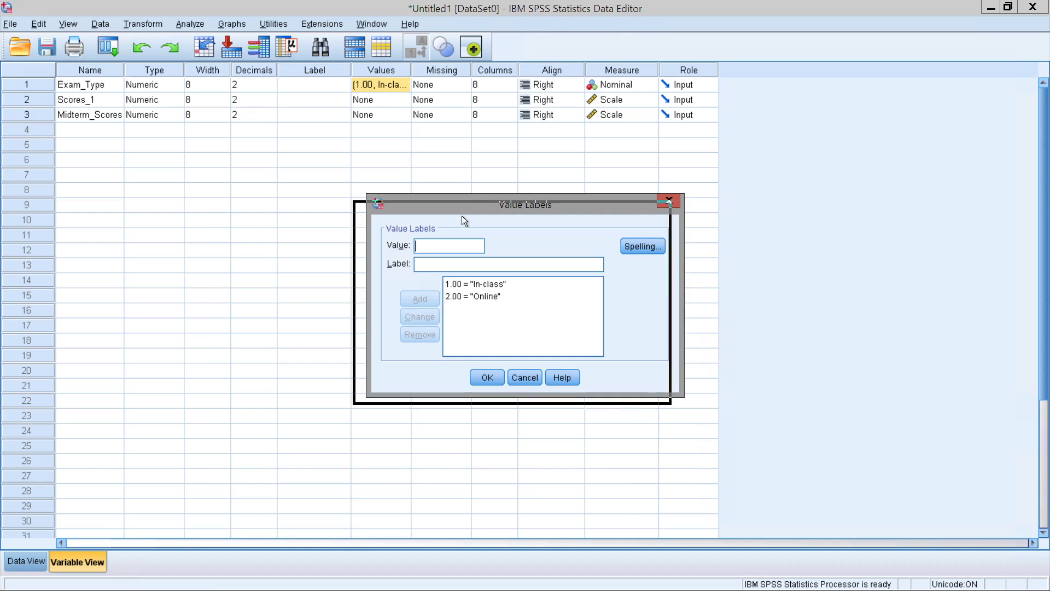
{"action": "left_click", "coordinate": [464, 291]}
{"action": "left_click", "coordinate": [405, 343]}
{"action": "left_click", "coordinate": [461, 291]}
{"action": "left_click", "coordinate": [408, 341]}
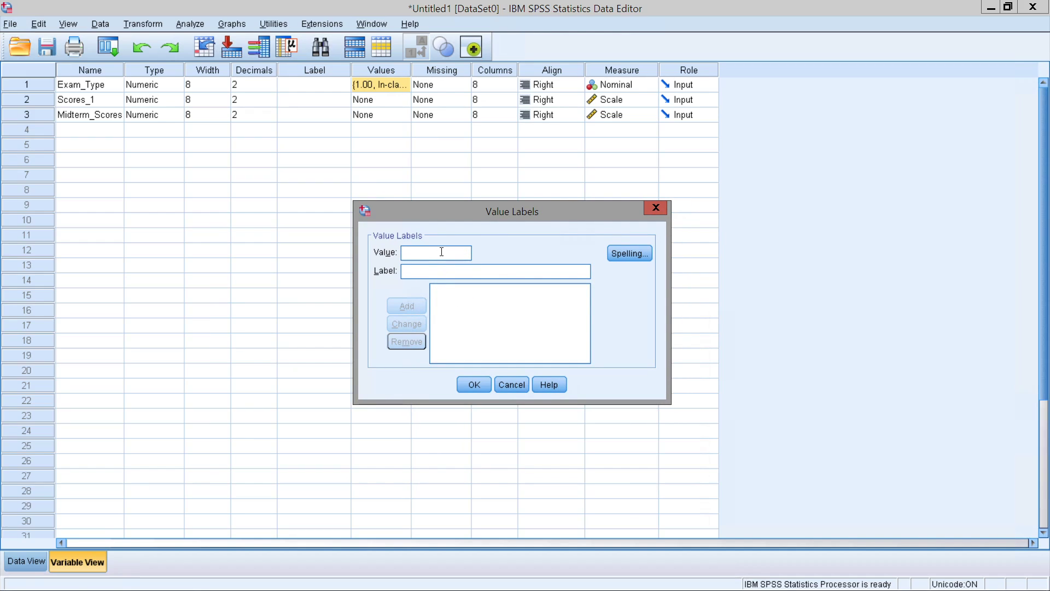
Step: Define the Exam_Type value labels as 1 = In-class and 2 = Online, and accept them
{"action": "type", "text": "1"}
{"action": "key", "text": "Tab"}
{"action": "type", "text": "In-class"}
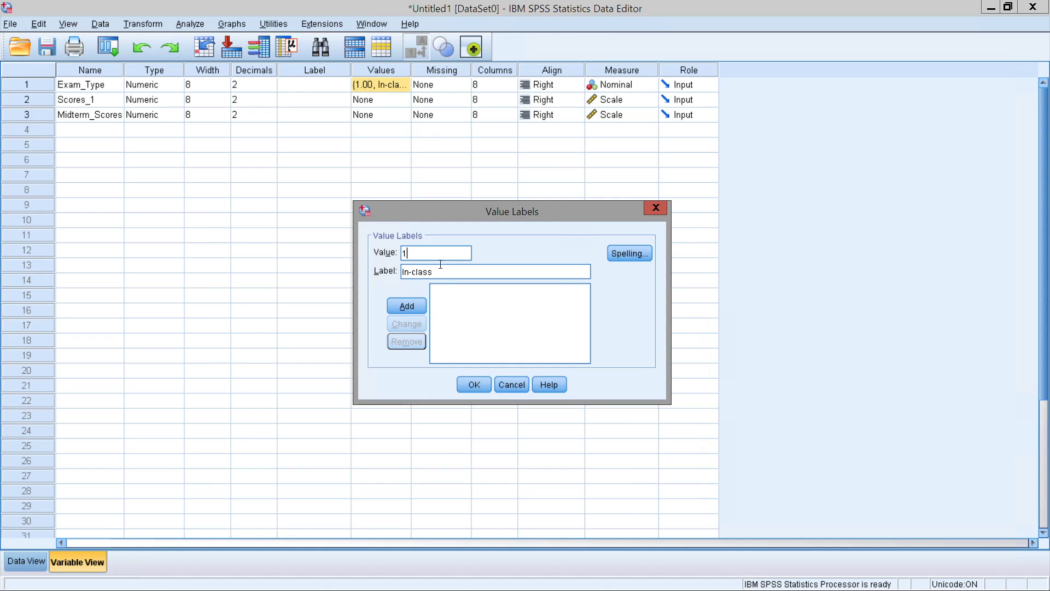
{"action": "left_click", "coordinate": [415, 304]}
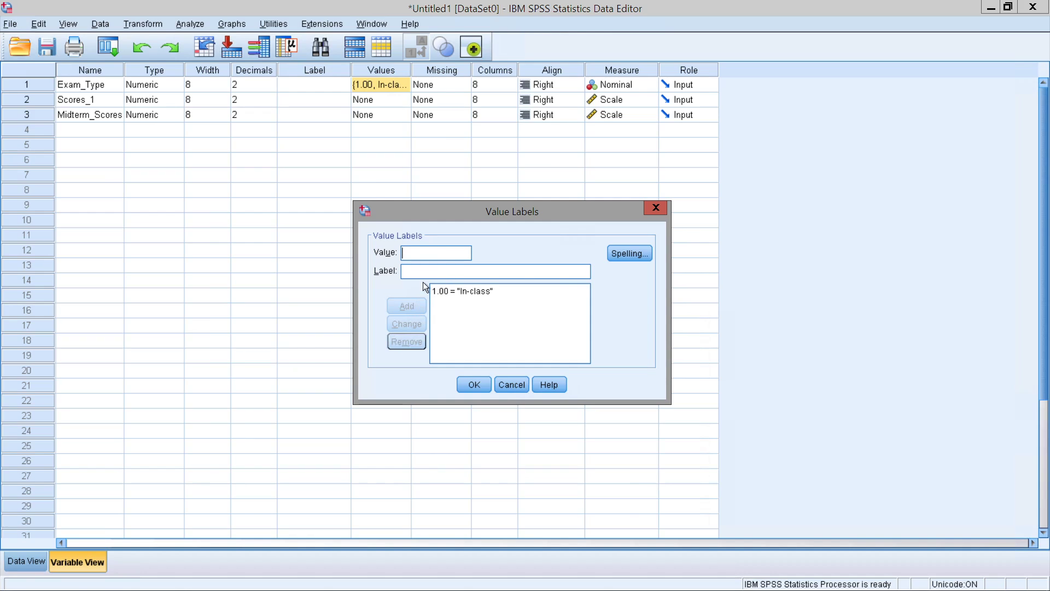
{"action": "type", "text": "2"}
{"action": "key", "text": "Tab"}
{"action": "type", "text": "Online"}
{"action": "left_click", "coordinate": [436, 255]}
{"action": "left_click", "coordinate": [413, 302]}
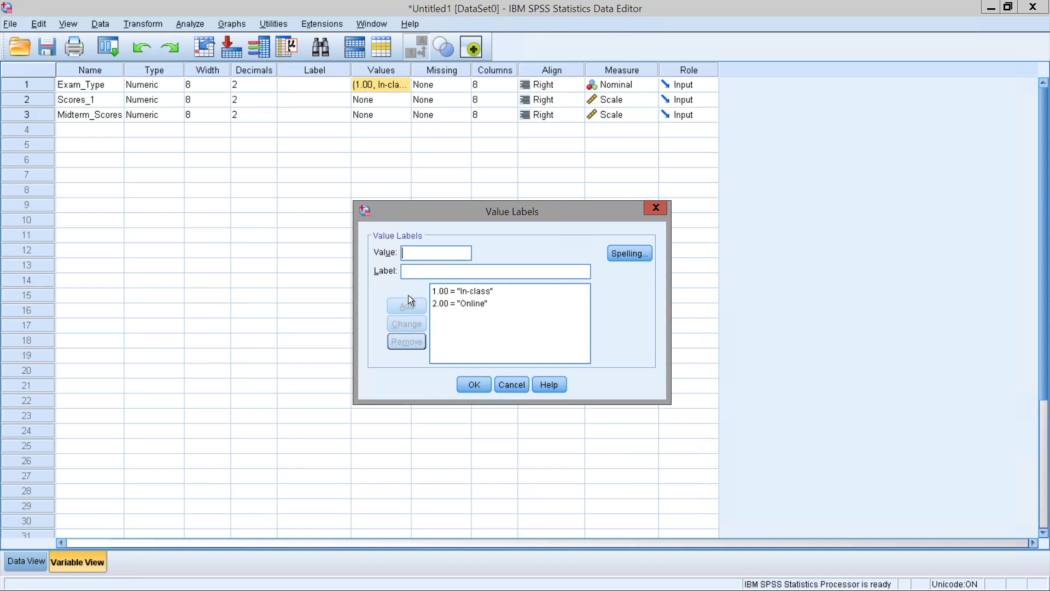
{"action": "left_click", "coordinate": [468, 383]}
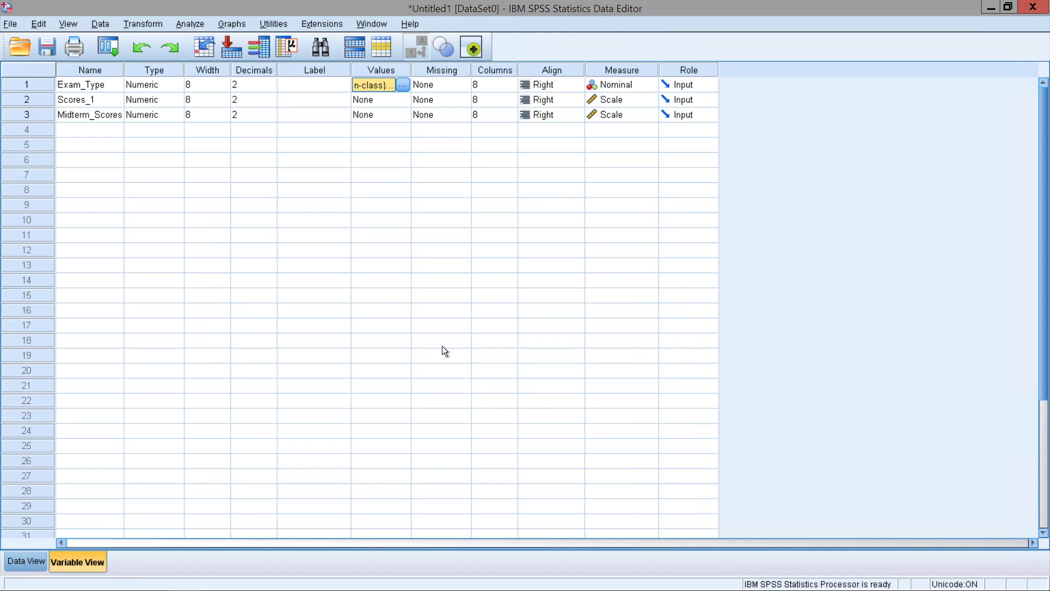
Step: Inspect the Exam_Type and Scores_1 variables and view the measurement level choices in the first empty variable row
{"action": "left_click", "coordinate": [94, 101]}
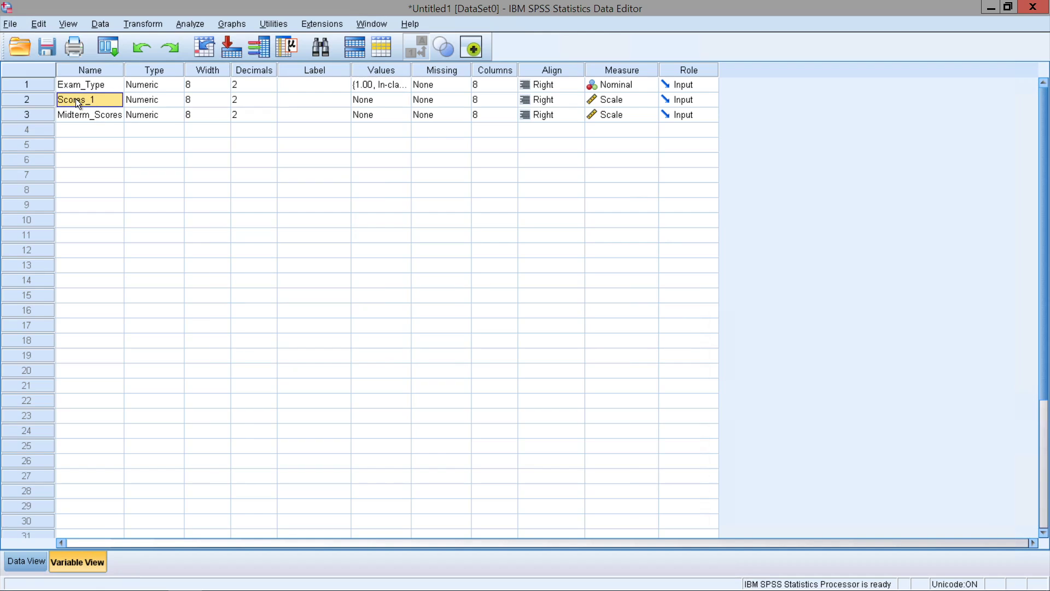
{"action": "left_click", "coordinate": [104, 101]}
{"action": "left_click", "coordinate": [85, 83]}
{"action": "left_click", "coordinate": [80, 96]}
{"action": "left_click", "coordinate": [619, 144]}
{"action": "left_click", "coordinate": [618, 133]}
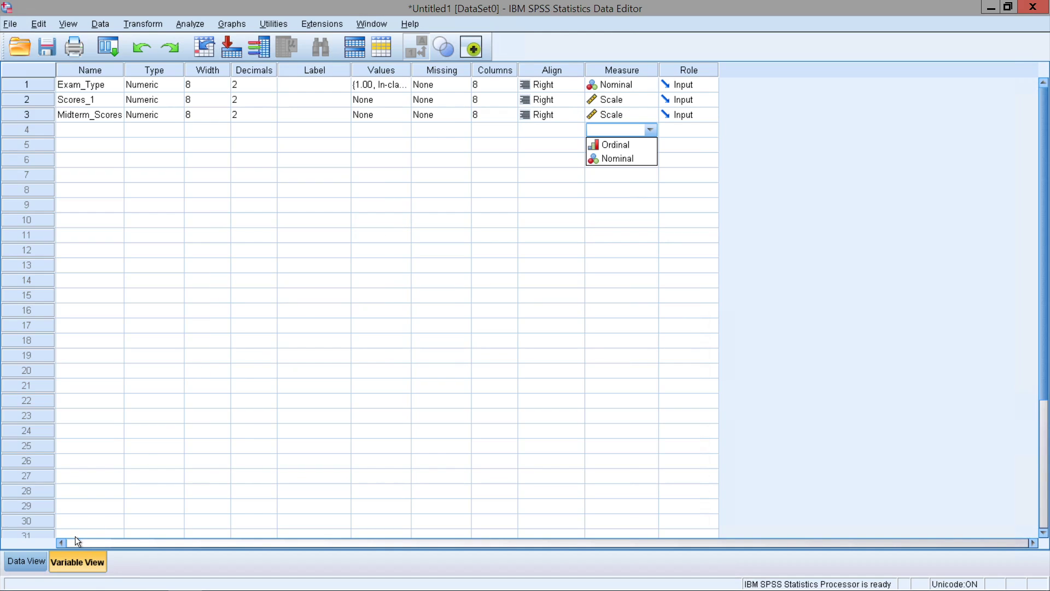
Step: Return to the data rows and examine how Scores_1 values are arranged for the In-class and Online groups
{"action": "left_click", "coordinate": [37, 558]}
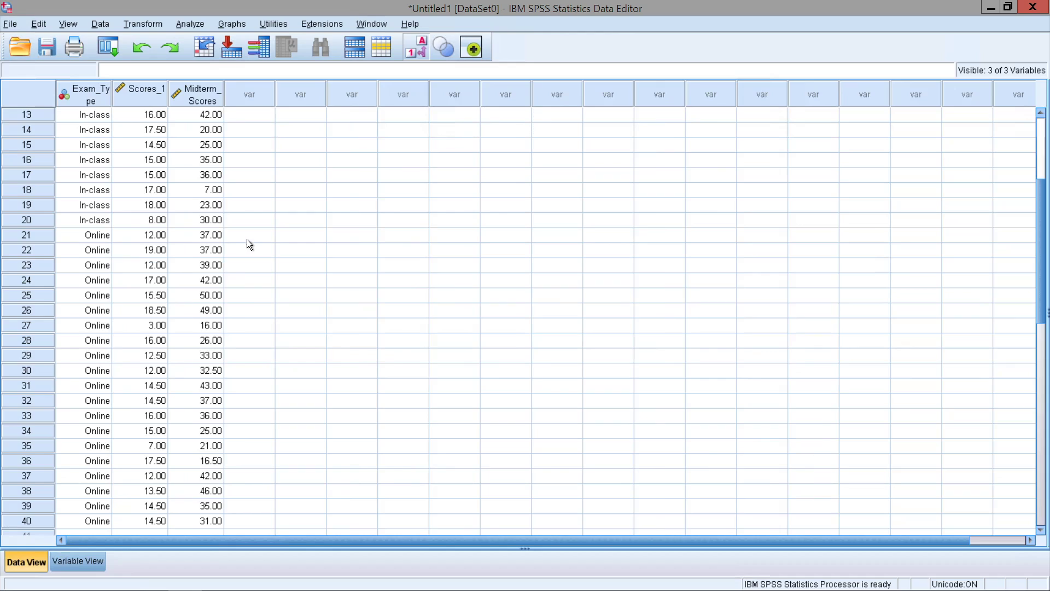
{"action": "scroll", "coordinate": [247, 240], "scroll_direction": "up", "scroll_amount": 4}
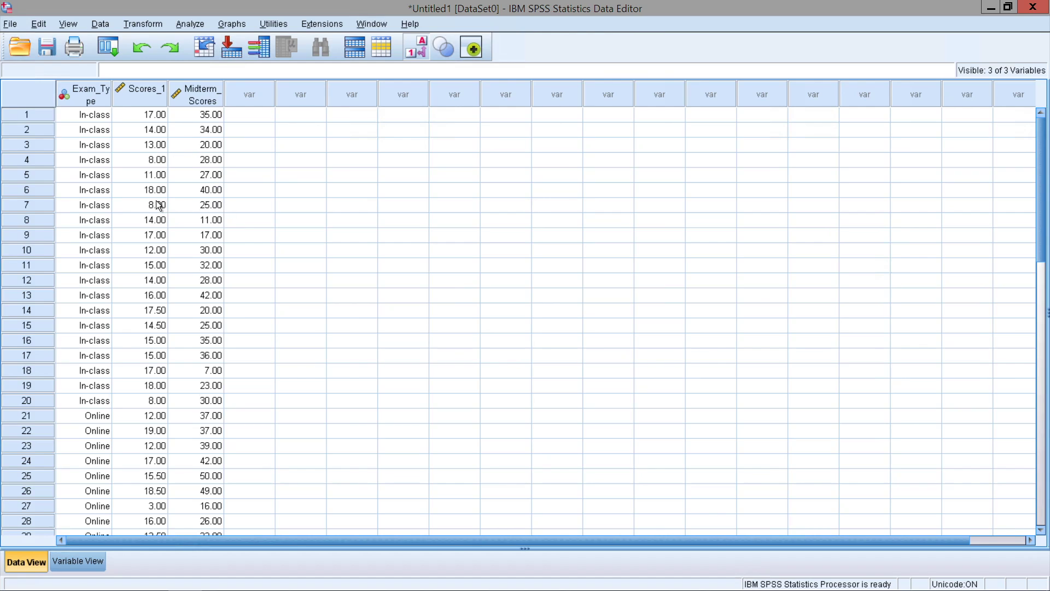
{"action": "scroll", "coordinate": [141, 202], "scroll_direction": "down", "scroll_amount": 1}
{"action": "scroll", "coordinate": [154, 310], "scroll_direction": "down", "scroll_amount": 1}
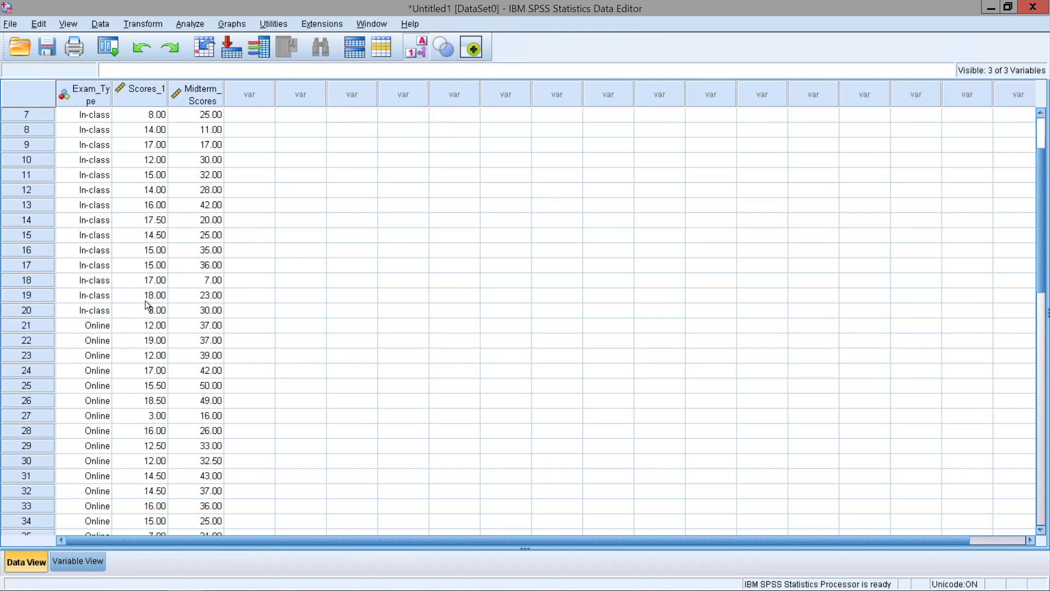
{"action": "scroll", "coordinate": [145, 301], "scroll_direction": "down", "scroll_amount": 1}
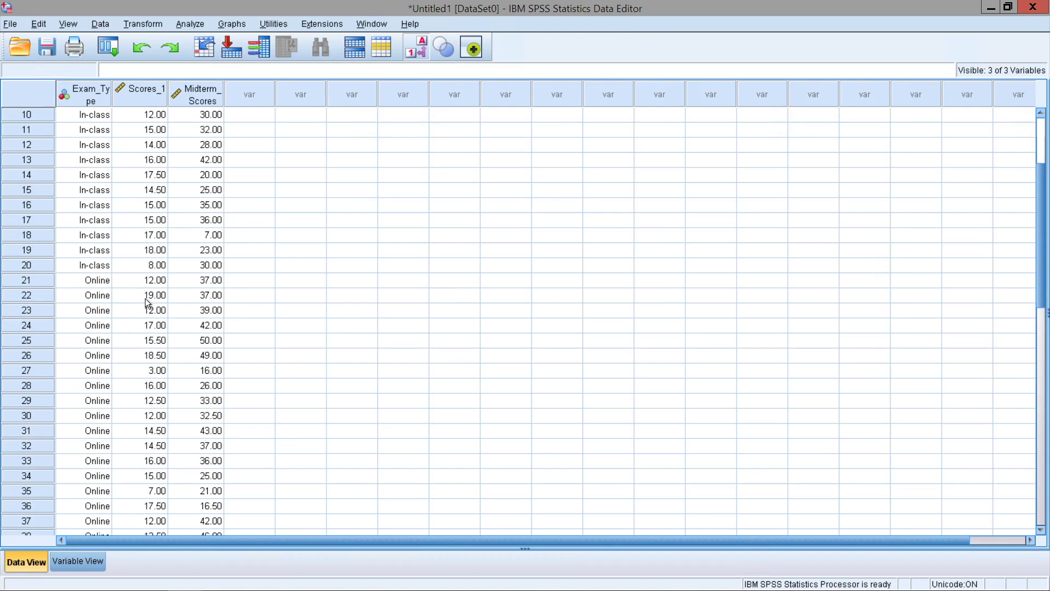
{"action": "scroll", "coordinate": [145, 297], "scroll_direction": "down", "scroll_amount": 1}
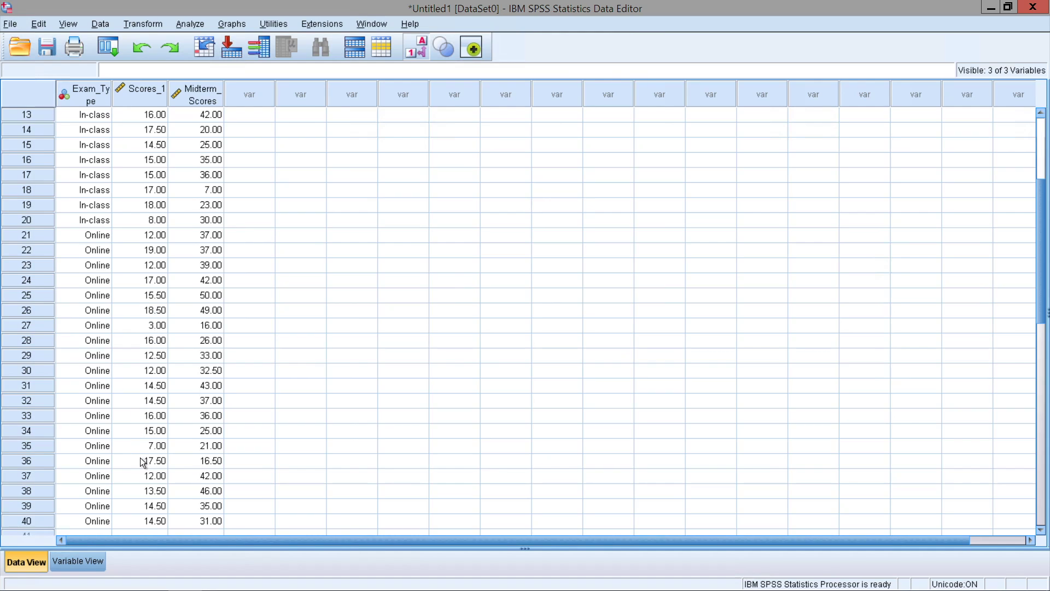
{"action": "scroll", "coordinate": [153, 433], "scroll_direction": "up", "scroll_amount": 4}
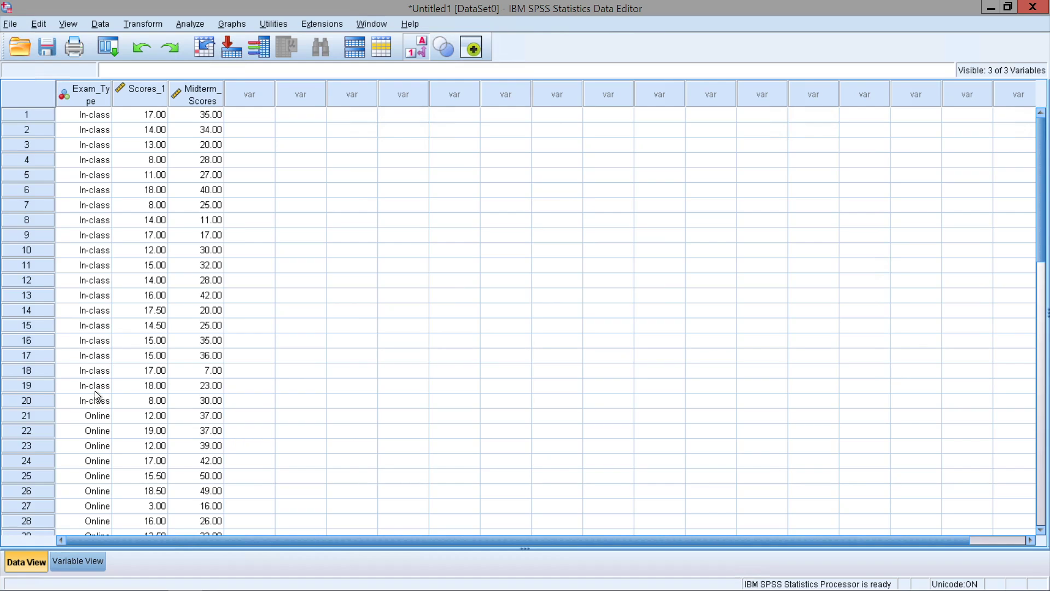
{"action": "scroll", "coordinate": [100, 385], "scroll_direction": "down", "scroll_amount": 4}
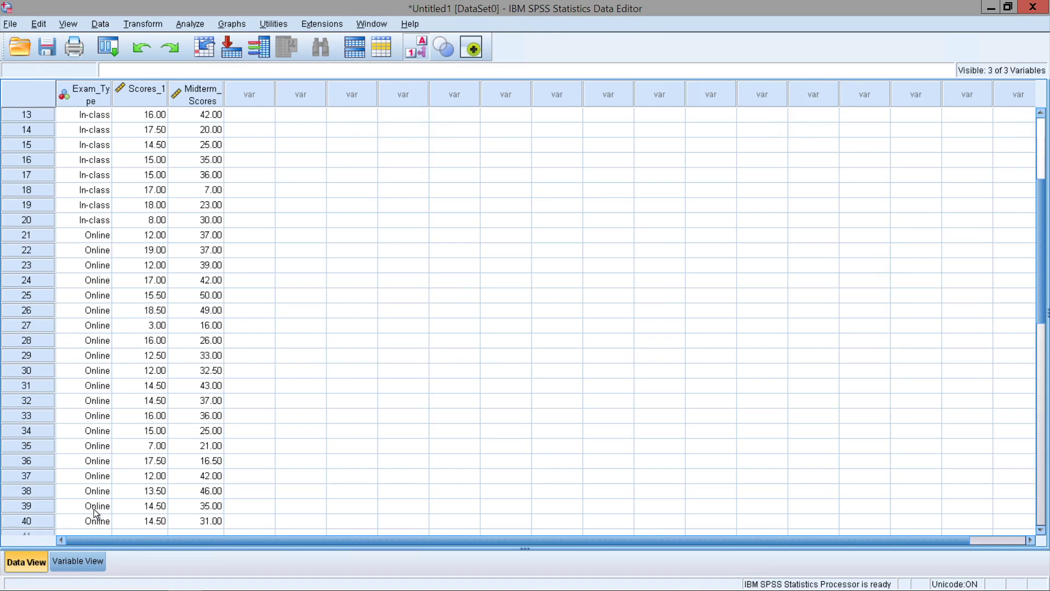
Step: Show the numeric codes behind the Exam_Type labels, examine them across both groups, and switch the value labels back on
{"action": "scroll", "coordinate": [179, 383], "scroll_direction": "up", "scroll_amount": 4}
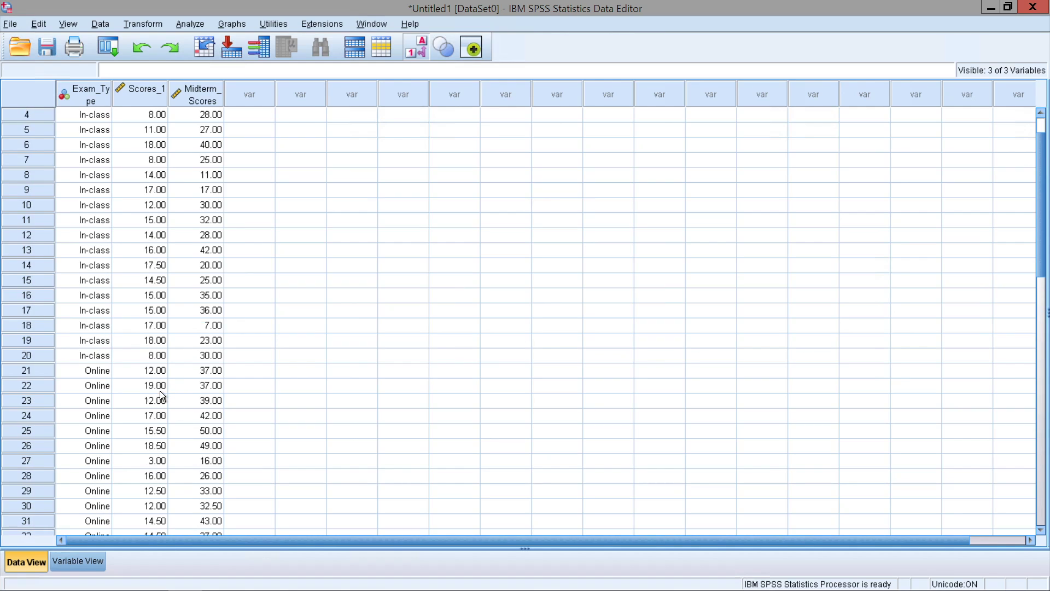
{"action": "left_click", "coordinate": [413, 48]}
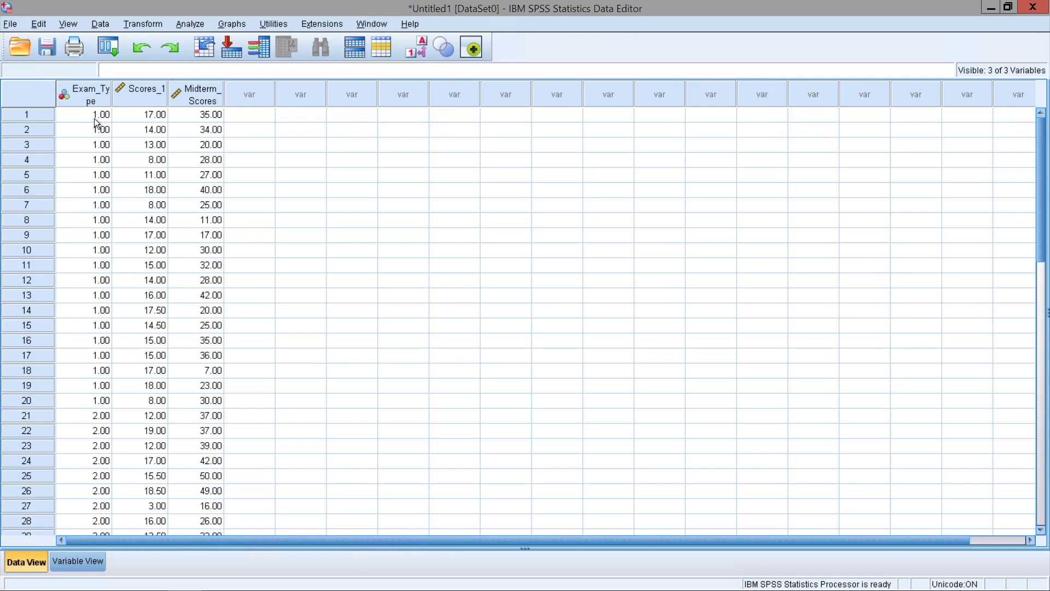
{"action": "scroll", "coordinate": [123, 284], "scroll_direction": "down", "scroll_amount": 3}
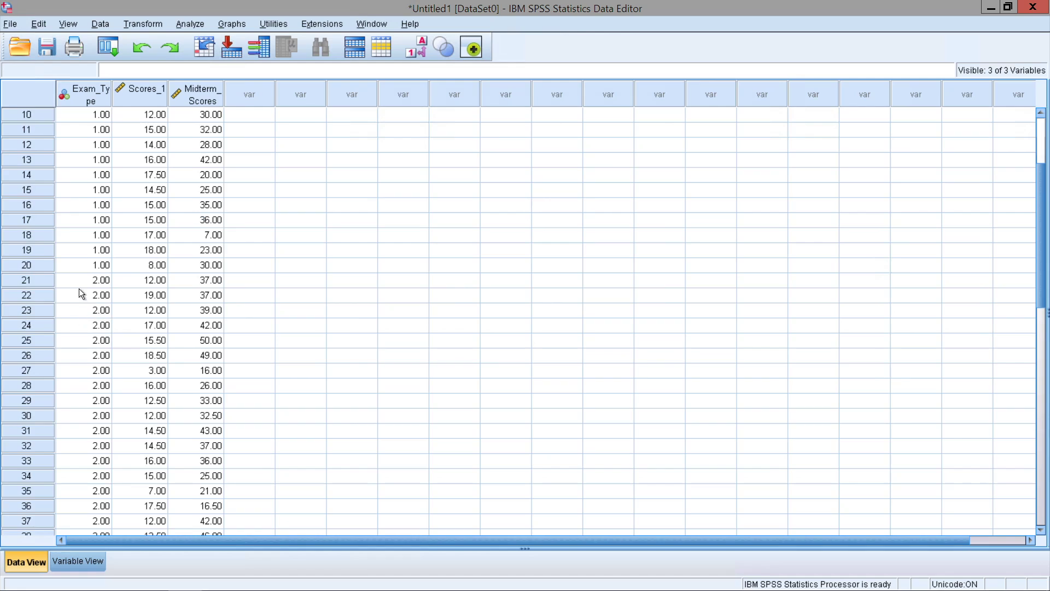
{"action": "scroll", "coordinate": [136, 282], "scroll_direction": "down", "scroll_amount": 2}
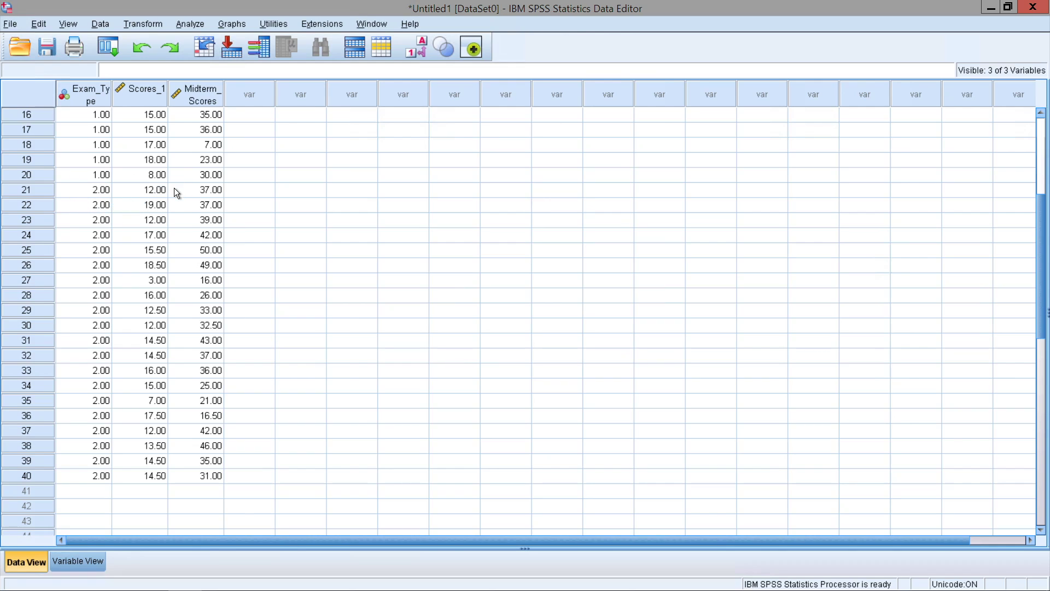
{"action": "left_click", "coordinate": [411, 50]}
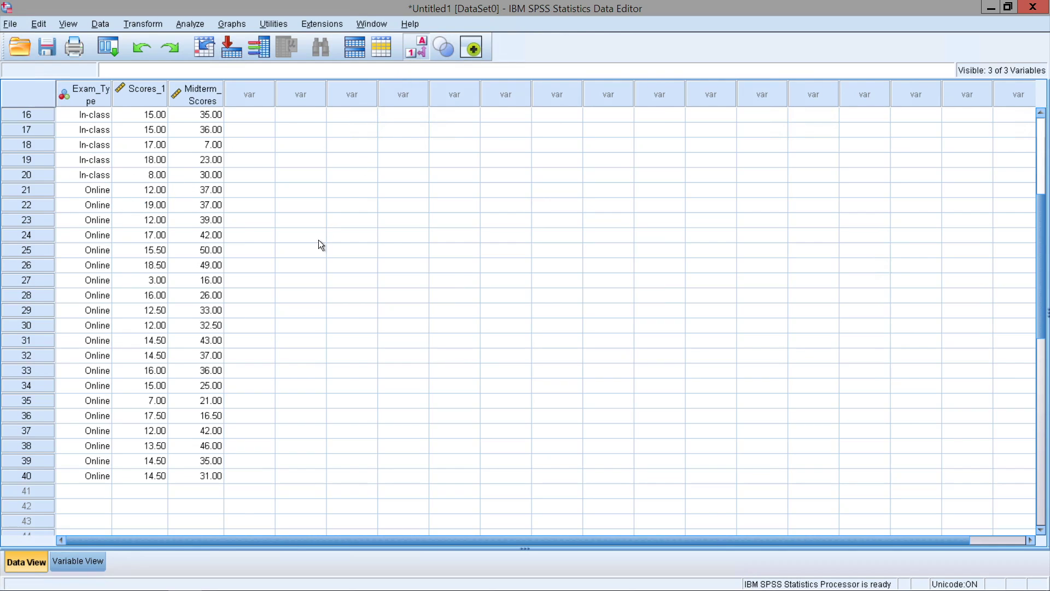
{"action": "scroll", "coordinate": [310, 281], "scroll_direction": "up", "scroll_amount": 1}
{"action": "scroll", "coordinate": [311, 283], "scroll_direction": "up", "scroll_amount": 4}
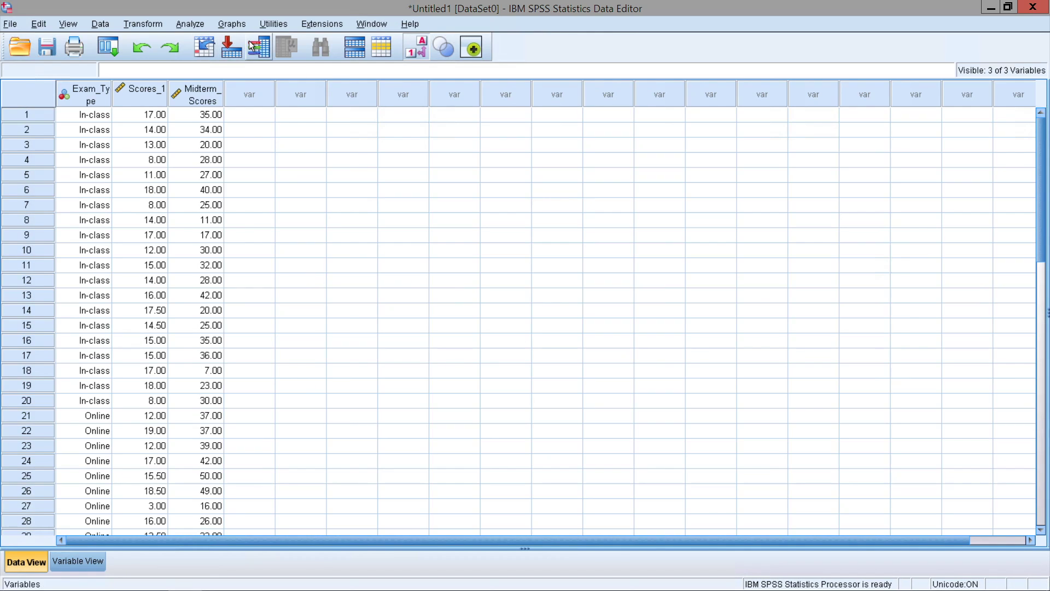
Step: Open the Independent-Samples T Test and remove the existing Scores_1 test variable and Exam_Type grouping variable
{"action": "left_click", "coordinate": [192, 23]}
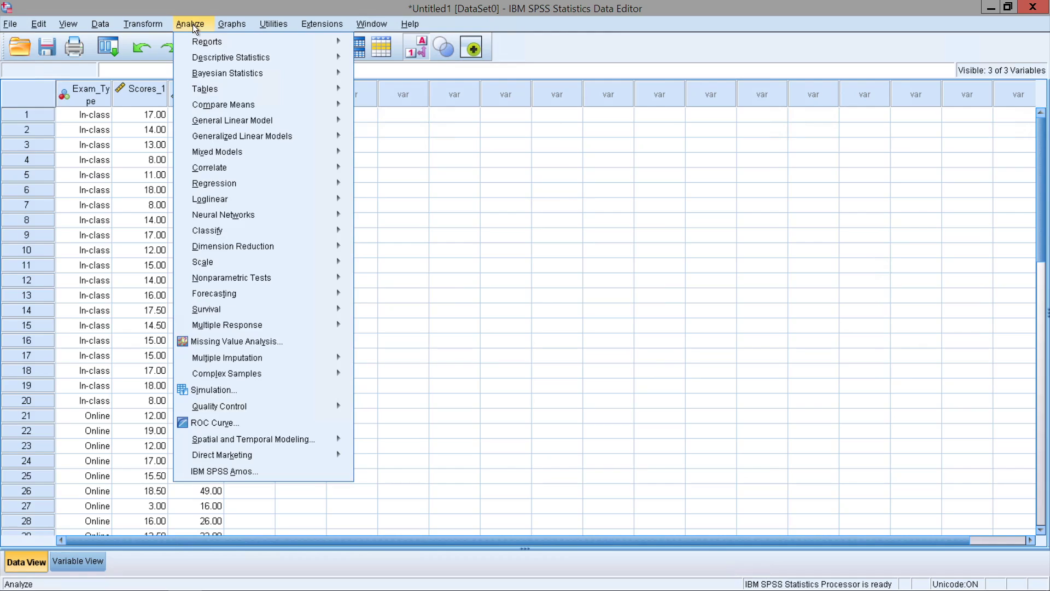
{"action": "mouse_move", "coordinate": [228, 104]}
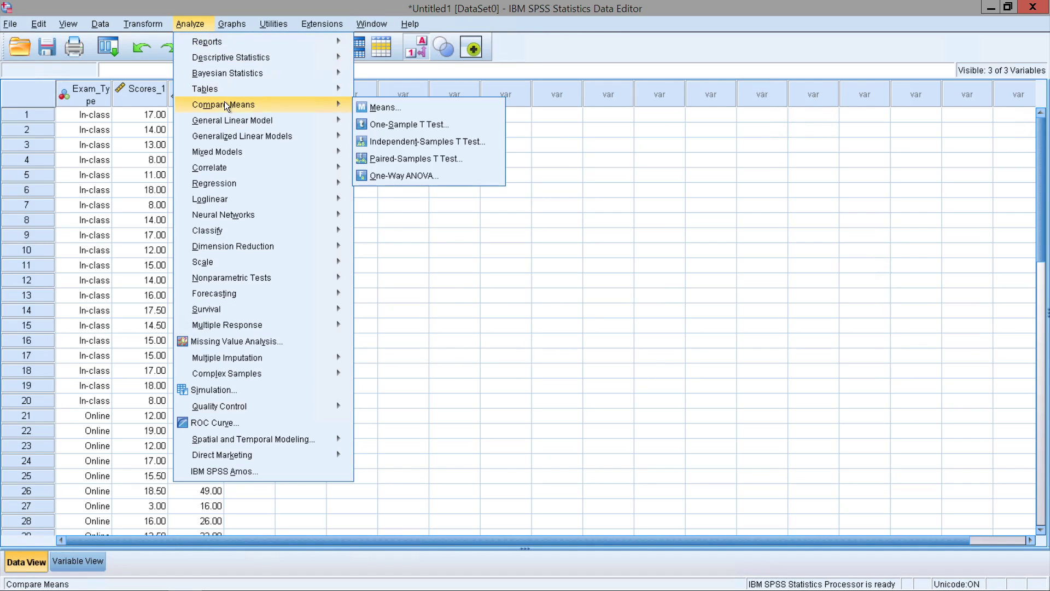
{"action": "left_click", "coordinate": [407, 144]}
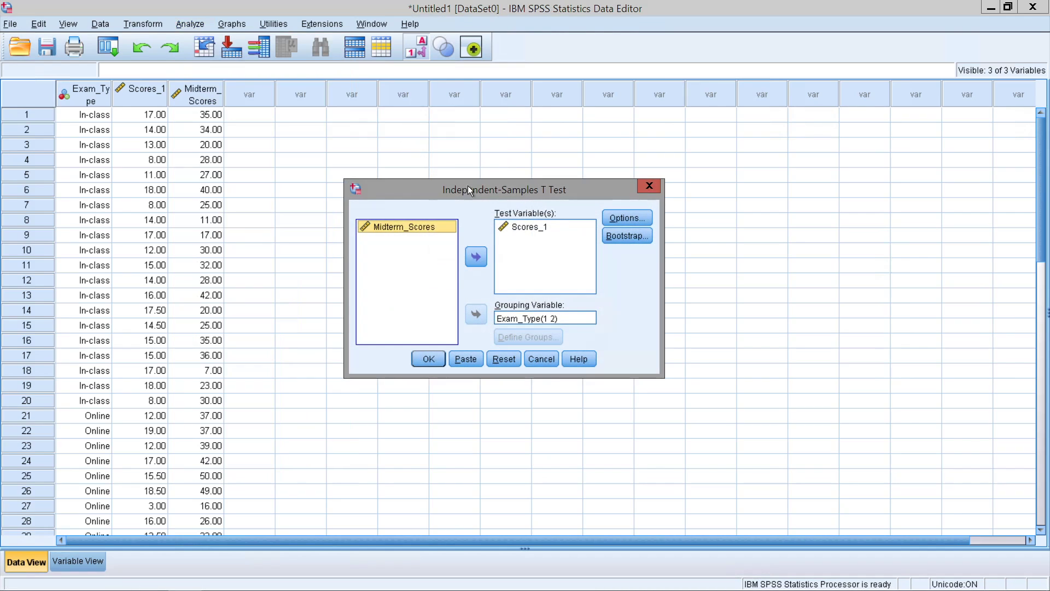
{"action": "left_click_drag", "start_coordinate": [477, 197], "coordinate": [459, 184]}
{"action": "left_click", "coordinate": [495, 215]}
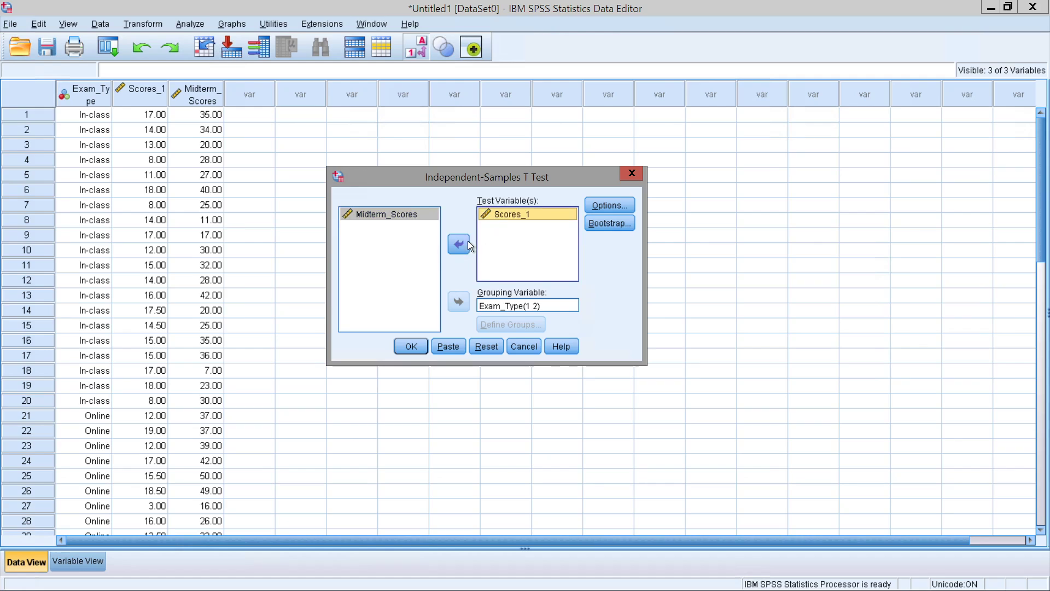
{"action": "left_click", "coordinate": [459, 244]}
{"action": "left_click", "coordinate": [491, 305]}
{"action": "left_click", "coordinate": [457, 301]}
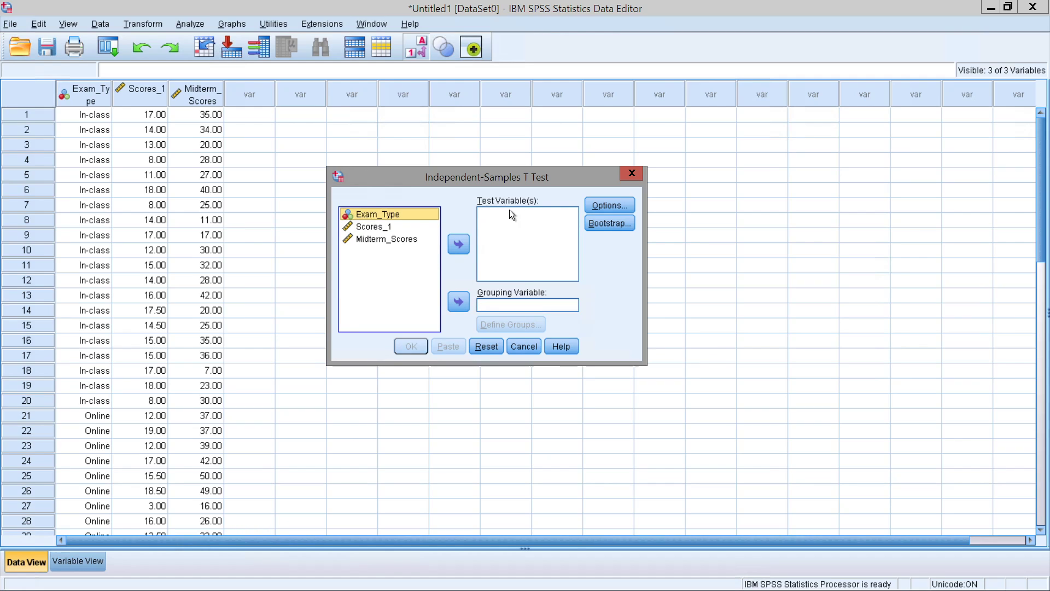
Step: Assign Scores_1 as the test variable and Exam_Type as the grouping variable of the independent-samples test
{"action": "left_click", "coordinate": [412, 228]}
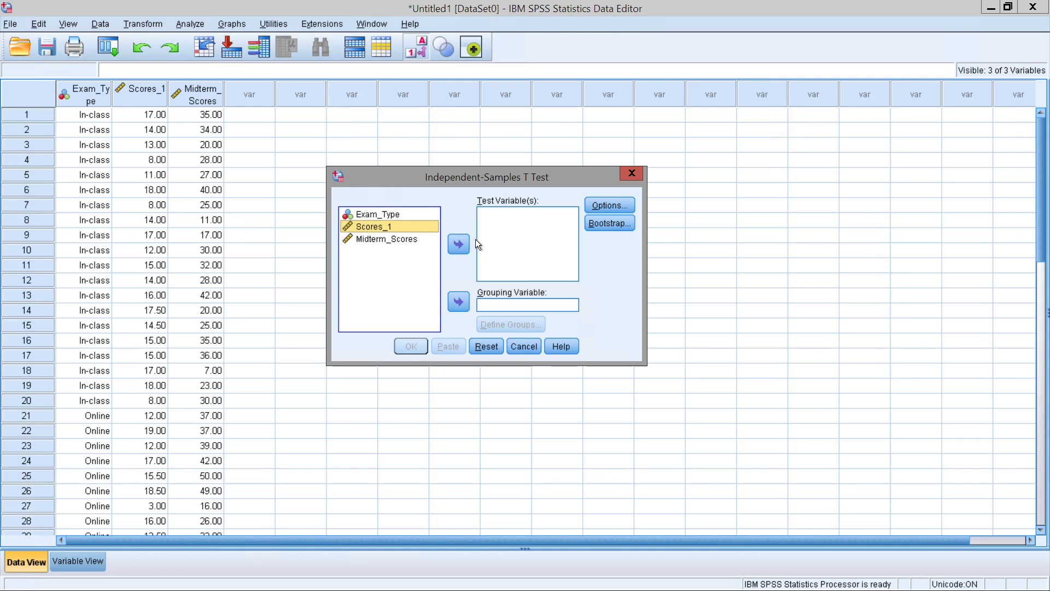
{"action": "left_click", "coordinate": [458, 243]}
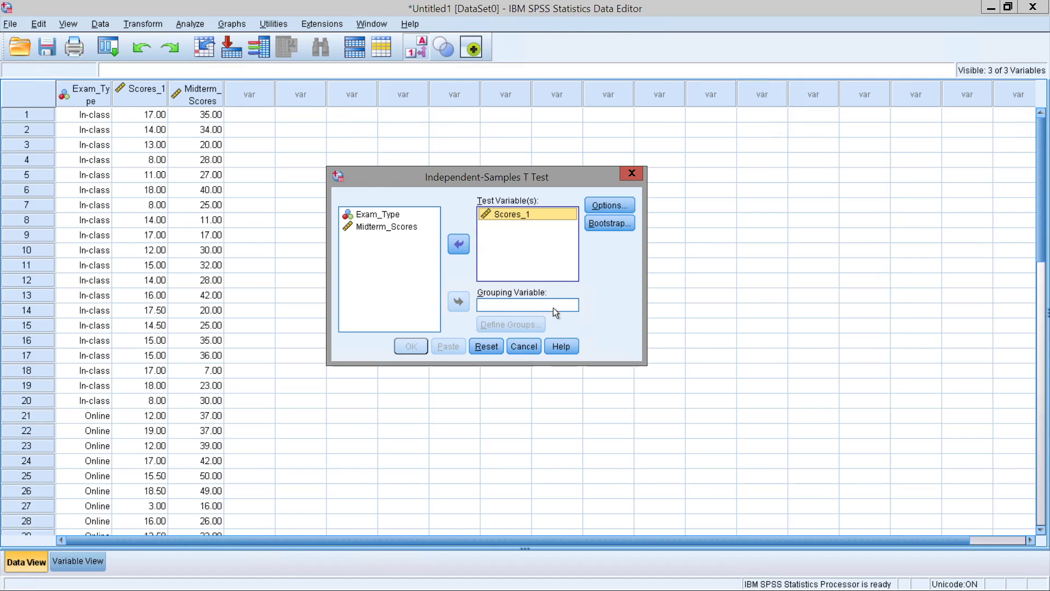
{"action": "left_click", "coordinate": [405, 216]}
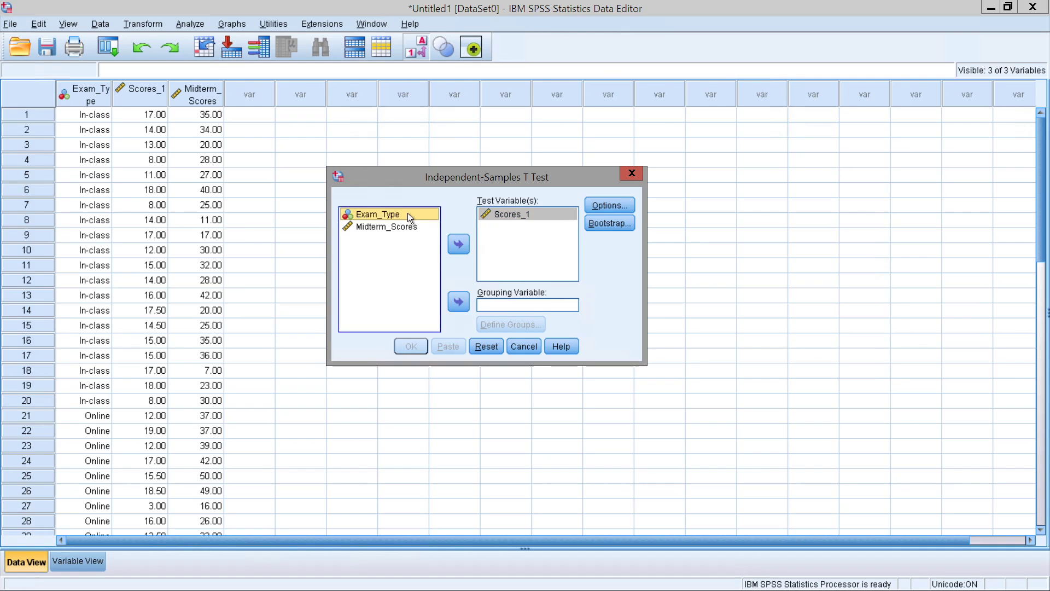
{"action": "left_click", "coordinate": [460, 302]}
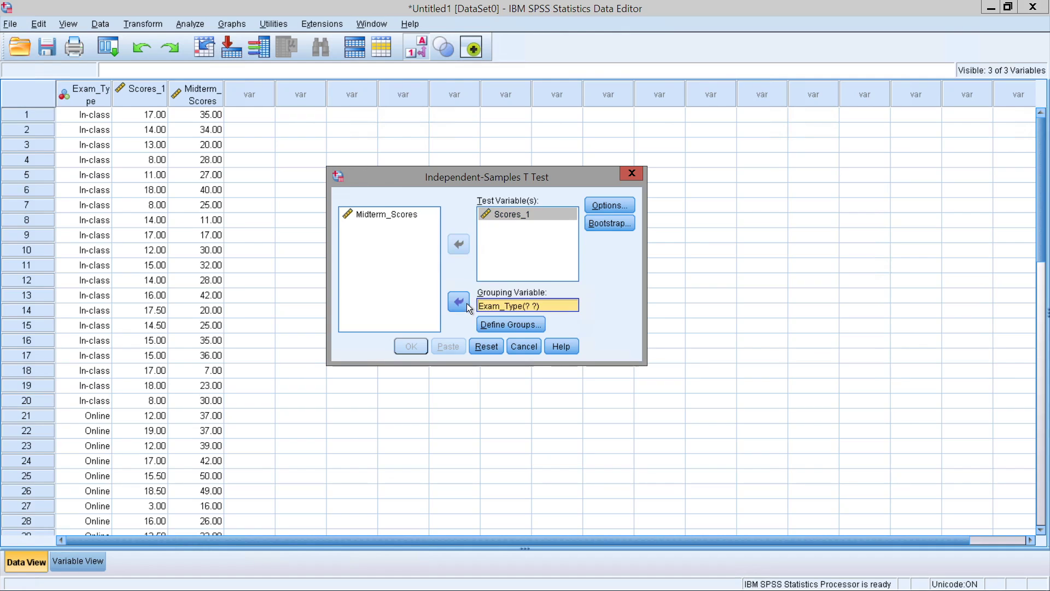
Step: Define the Exam_Type groups with specified values 1 for Group 1 and 2 for Group 2, and run the test
{"action": "left_click", "coordinate": [531, 323]}
{"action": "left_click_drag", "start_coordinate": [579, 320], "coordinate": [528, 303]}
{"action": "double_click", "coordinate": [577, 339]}
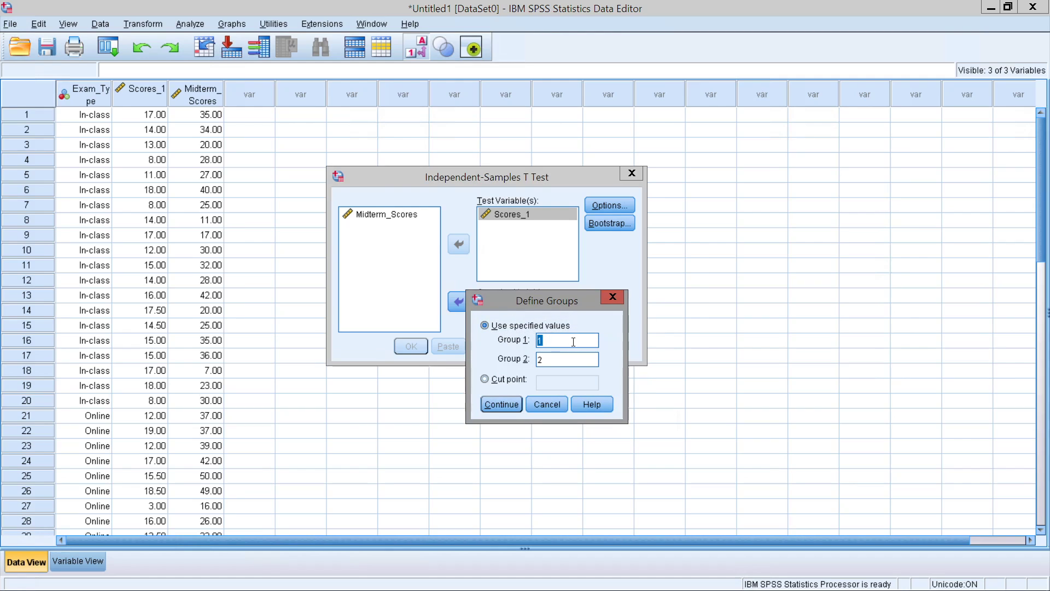
{"action": "type", "text": "1"}
{"action": "double_click", "coordinate": [554, 345]}
{"action": "type", "text": "1"}
{"action": "double_click", "coordinate": [574, 358]}
{"action": "type", "text": "2"}
{"action": "left_click", "coordinate": [499, 405]}
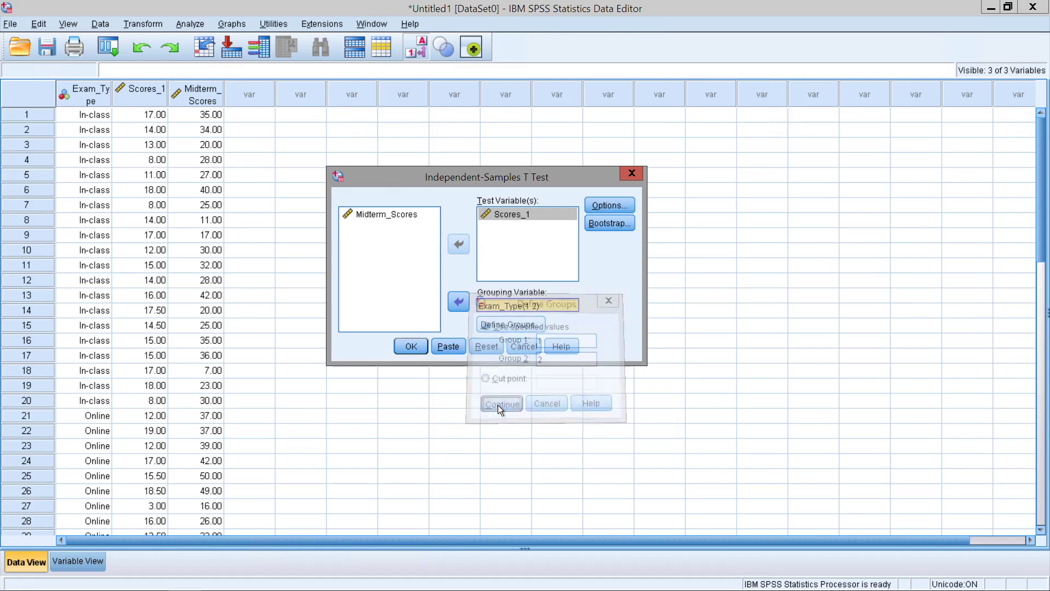
{"action": "left_click", "coordinate": [412, 347]}
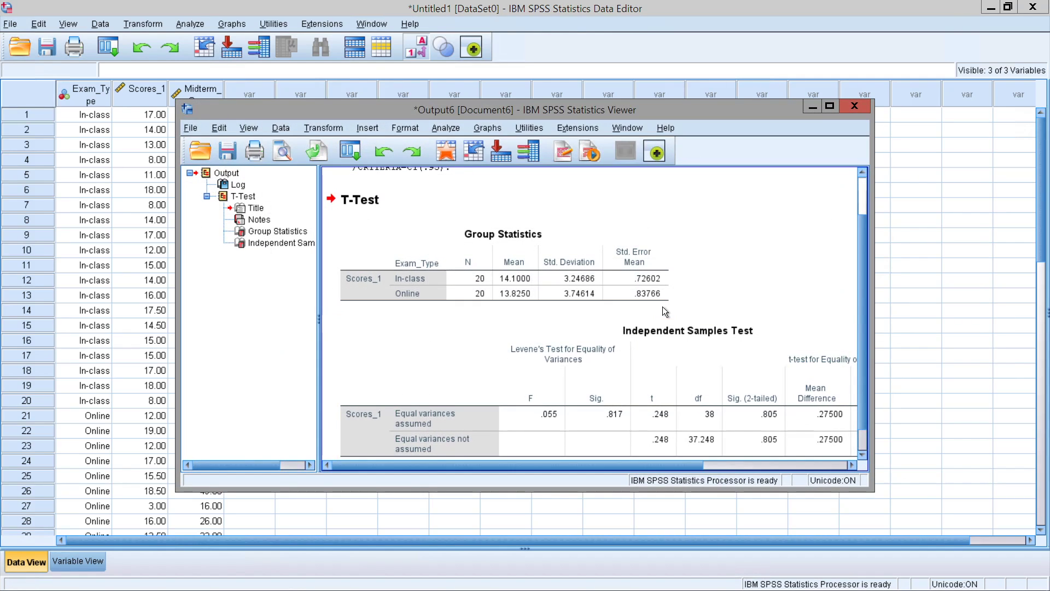
Step: Examine the Group Statistics table, comparing the size, mean and standard deviation of Scores_1 for the In-class and Online groups
{"action": "scroll", "coordinate": [662, 306], "scroll_direction": "up", "scroll_amount": 1}
{"action": "left_click", "coordinate": [459, 304]}
{"action": "left_click", "coordinate": [566, 340]}
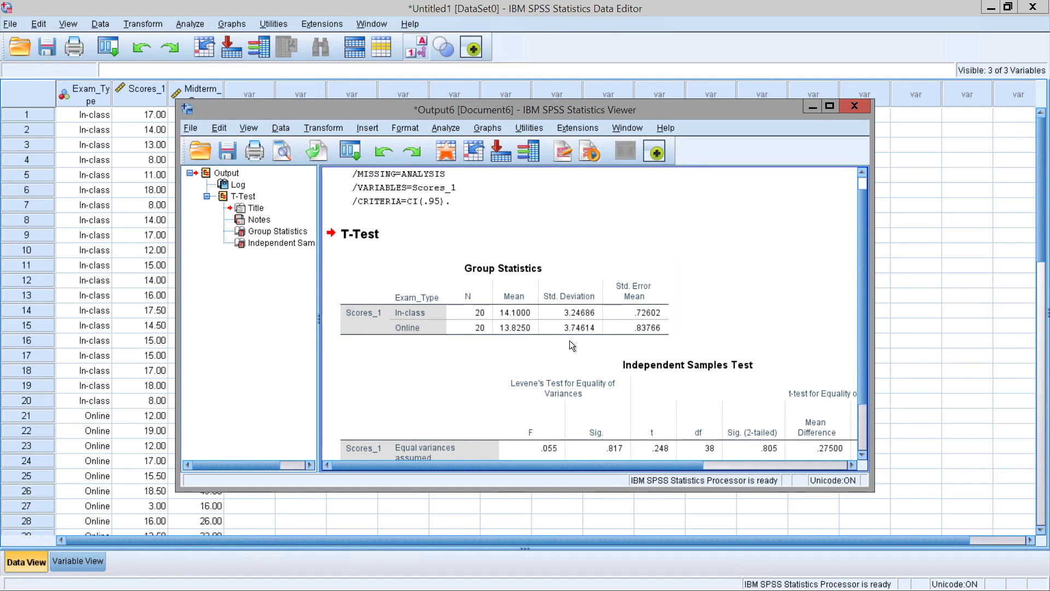
{"action": "left_click", "coordinate": [646, 273]}
{"action": "left_click", "coordinate": [733, 297]}
{"action": "left_click", "coordinate": [391, 314]}
{"action": "left_click", "coordinate": [714, 320]}
{"action": "left_click", "coordinate": [502, 317]}
{"action": "scroll", "coordinate": [740, 323], "scroll_direction": "down", "scroll_amount": 2}
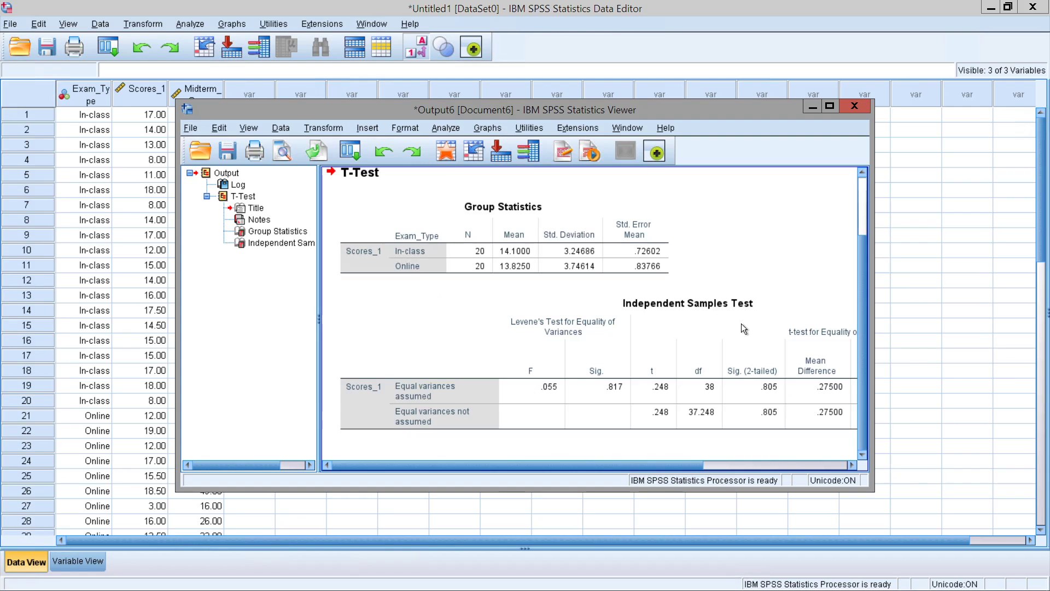
Step: Examine the Independent Samples Test table, including Levene's test significance and the equal-variances-assumed and not-assumed rows
{"action": "left_click_drag", "start_coordinate": [642, 464], "coordinate": [773, 448]}
{"action": "left_click", "coordinate": [426, 403]}
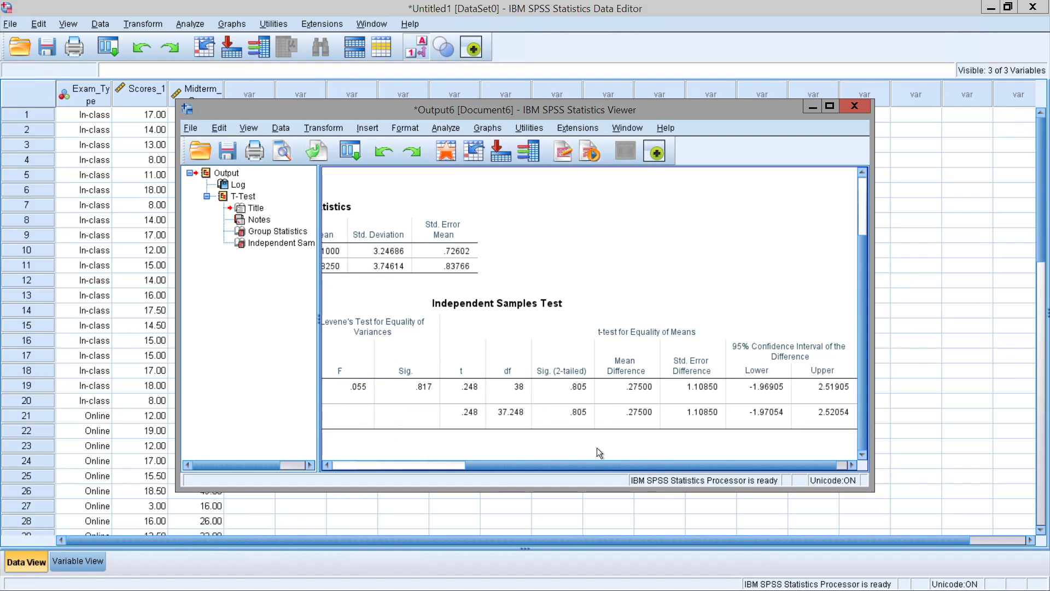
{"action": "left_click_drag", "start_coordinate": [589, 465], "coordinate": [621, 467]}
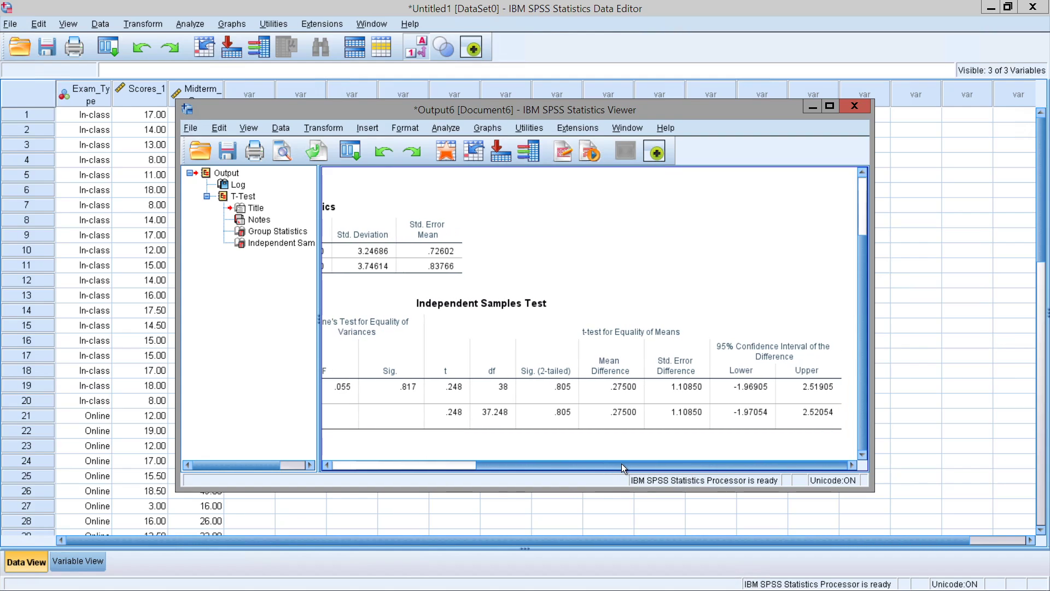
{"action": "left_click_drag", "start_coordinate": [556, 468], "coordinate": [503, 458]}
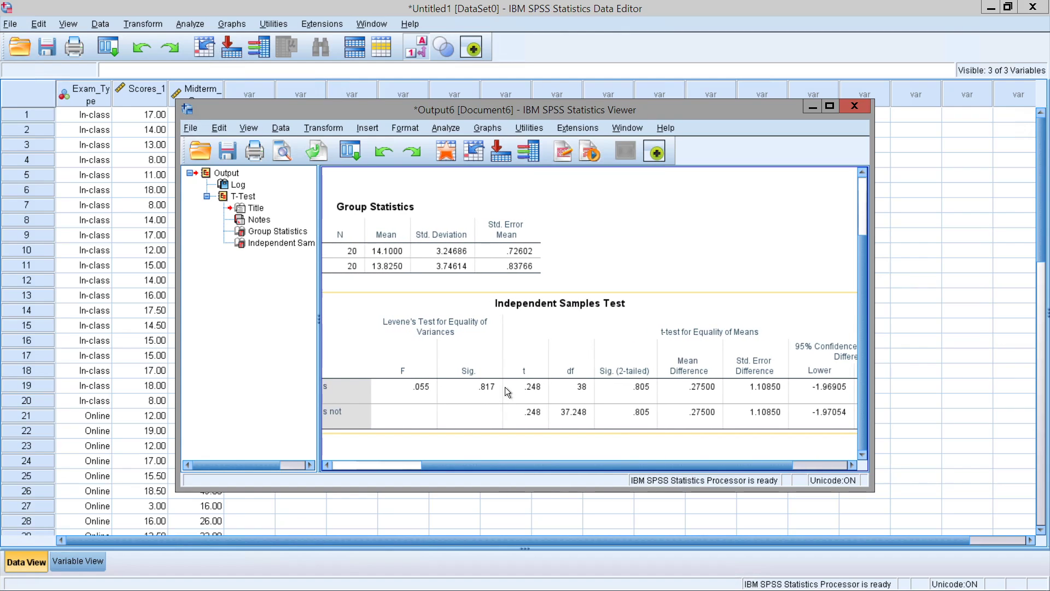
{"action": "left_click_drag", "start_coordinate": [547, 462], "coordinate": [462, 458]}
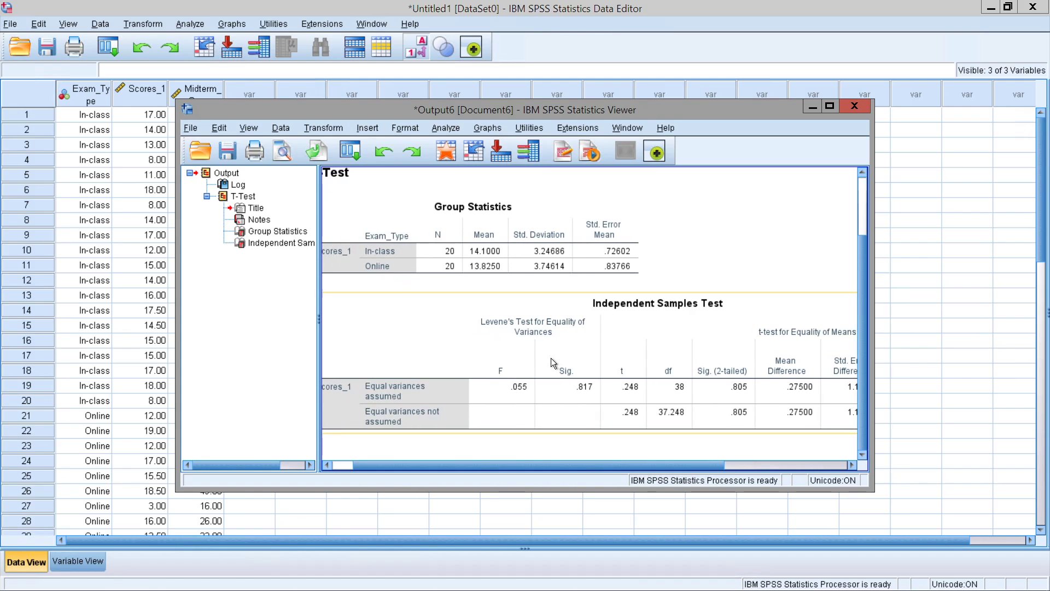
{"action": "left_click_drag", "start_coordinate": [573, 471], "coordinate": [594, 465]}
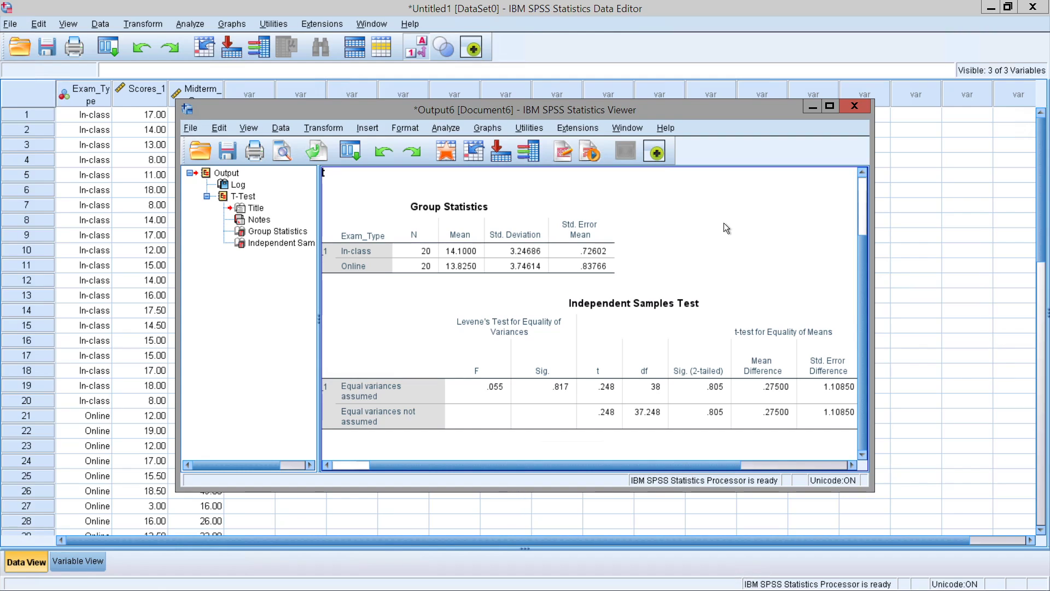
{"action": "left_click", "coordinate": [544, 398]}
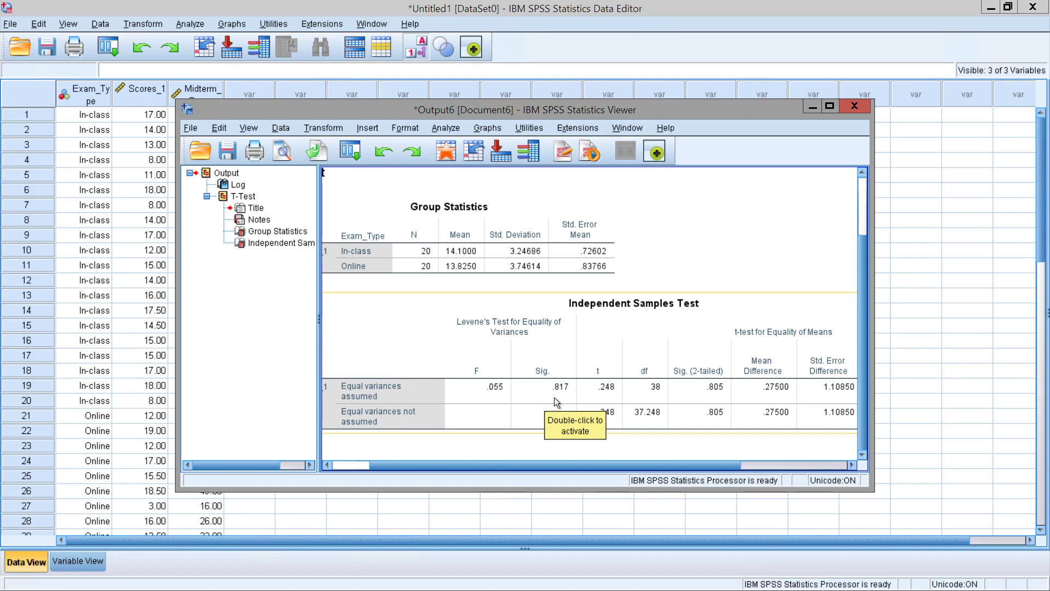
Step: Compare the group means with the t-test's two-tailed significance, mean difference and 95% confidence interval
{"action": "left_click", "coordinate": [388, 286]}
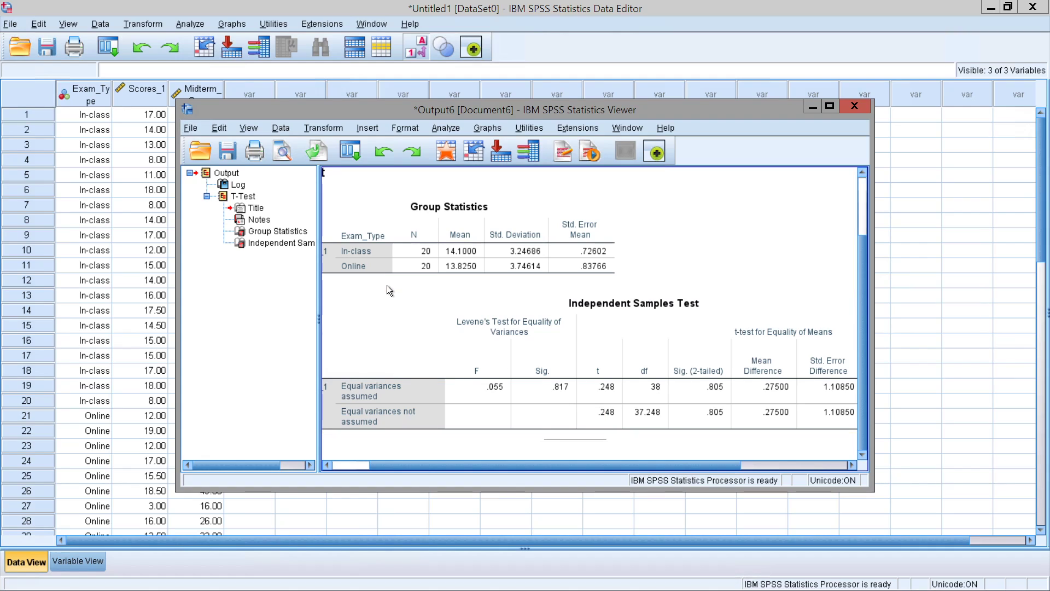
{"action": "left_click", "coordinate": [483, 277]}
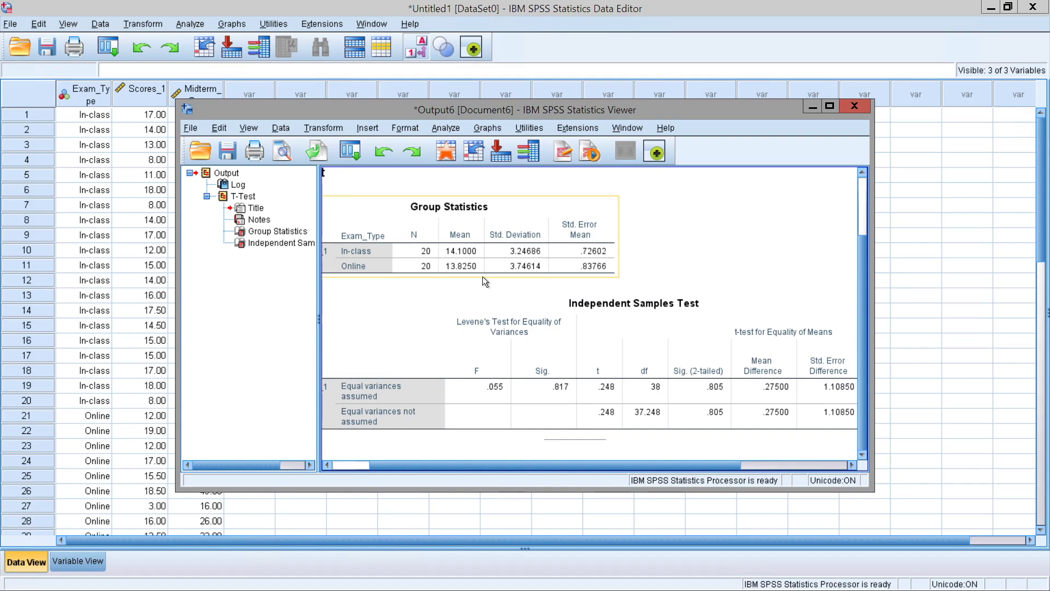
{"action": "left_click", "coordinate": [428, 281]}
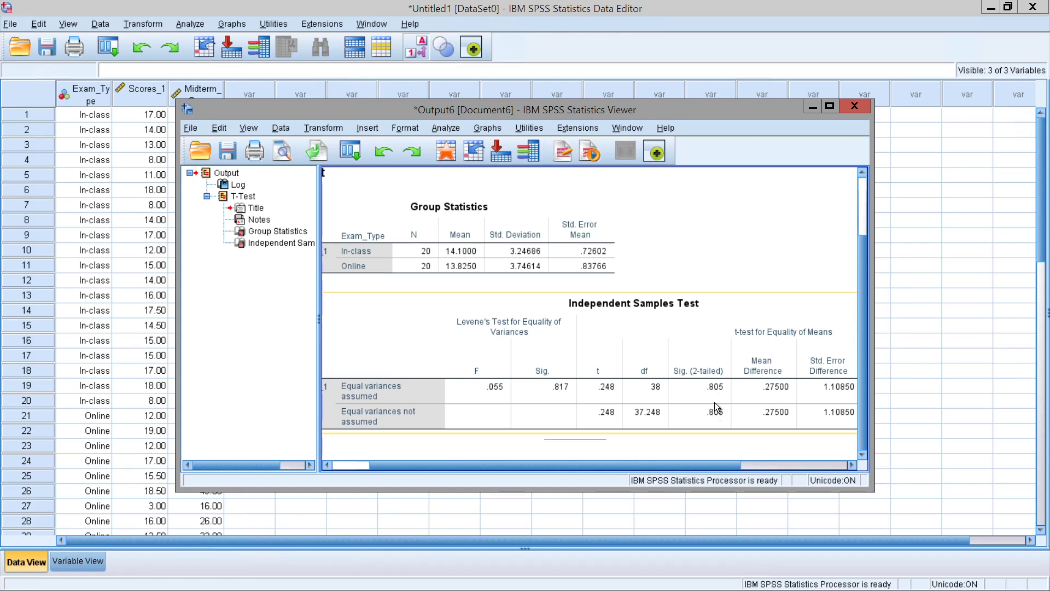
{"action": "left_click", "coordinate": [648, 467]}
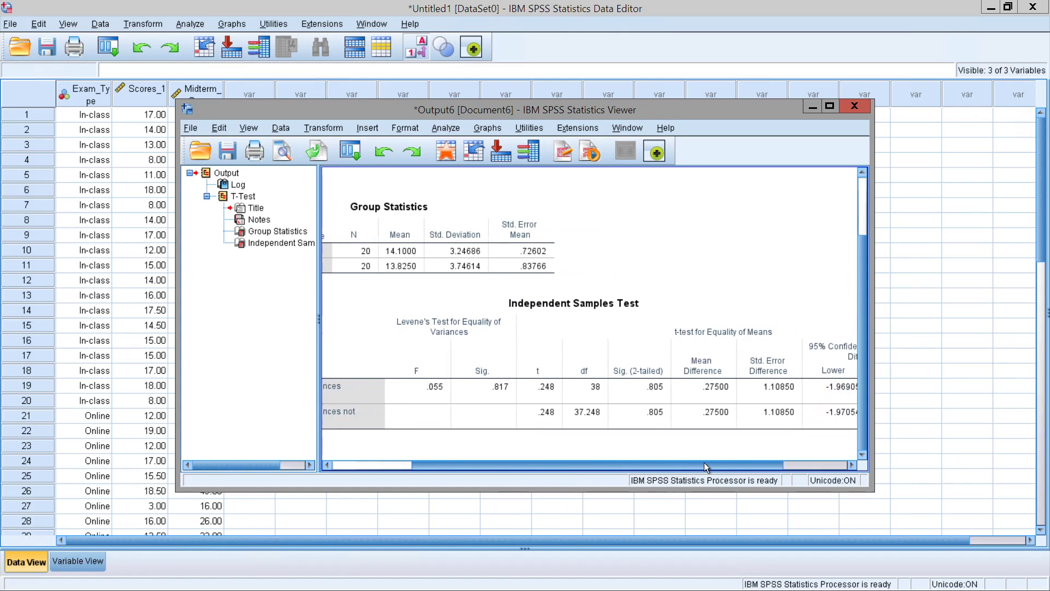
{"action": "left_click", "coordinate": [745, 355]}
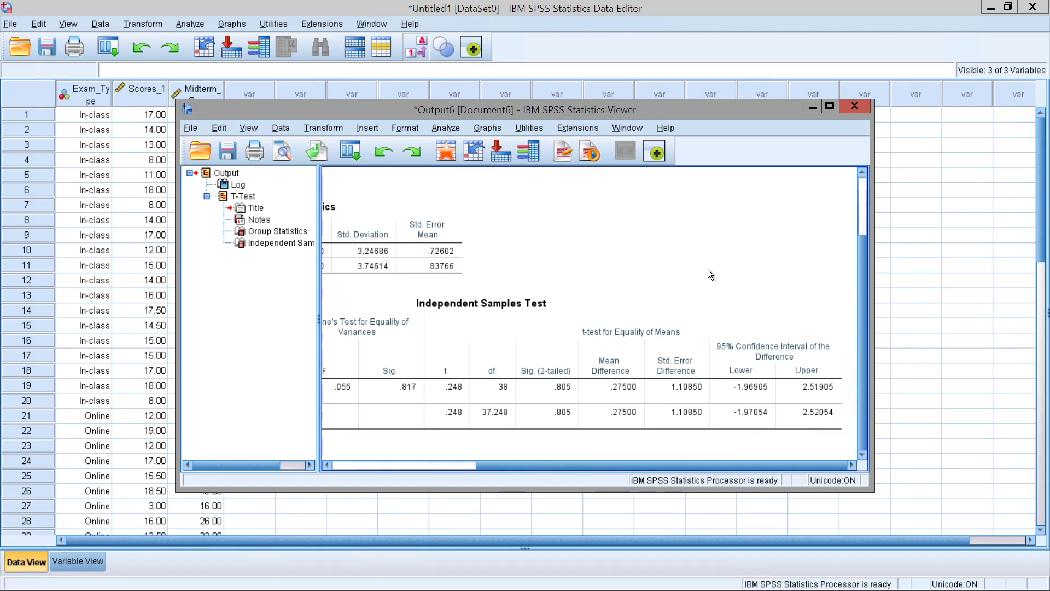
{"action": "left_click_drag", "start_coordinate": [760, 462], "coordinate": [624, 461]}
{"action": "left_click", "coordinate": [395, 274]}
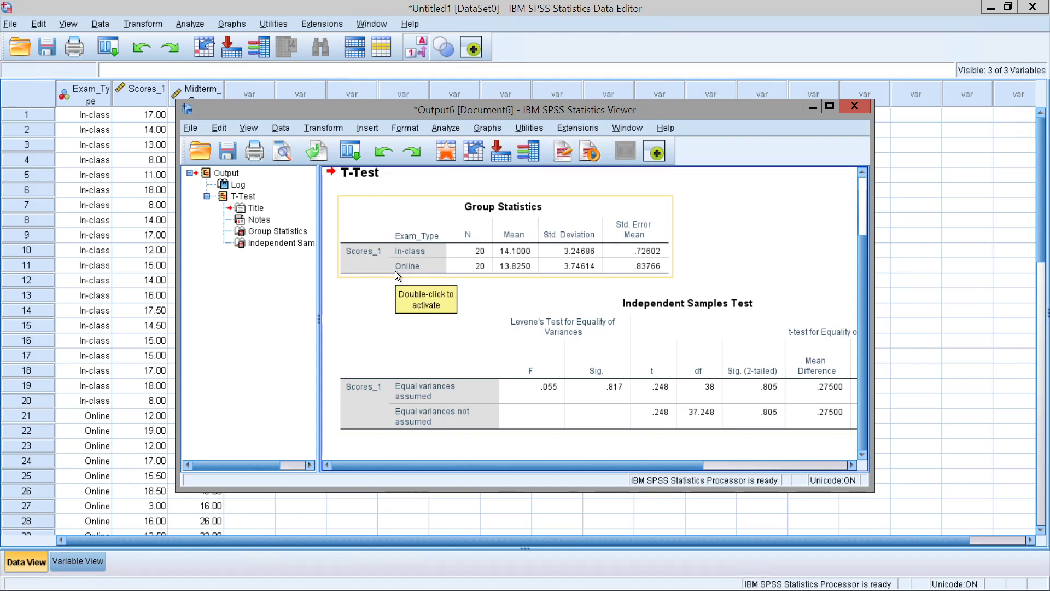